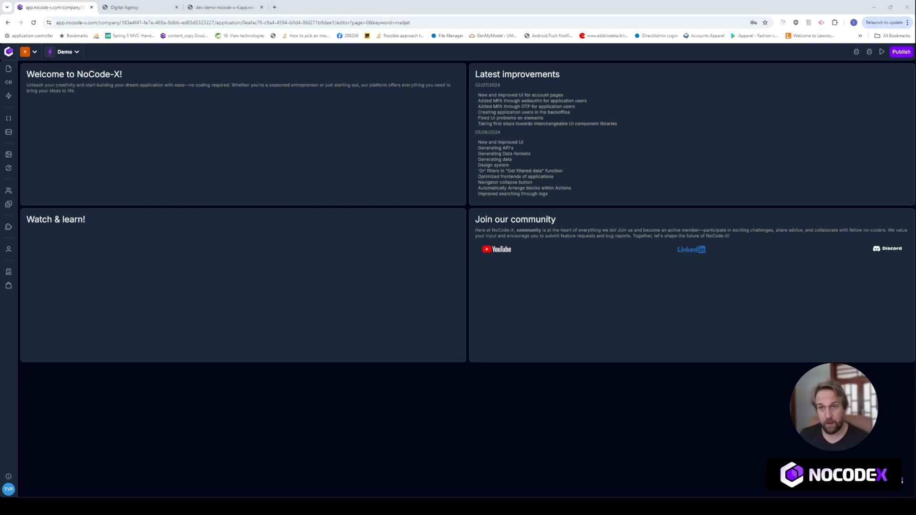
- Start a new data-format, compare the Blank, From csv and From json options, and settle on From text
{"action": "left_click", "coordinate": [9, 118]}
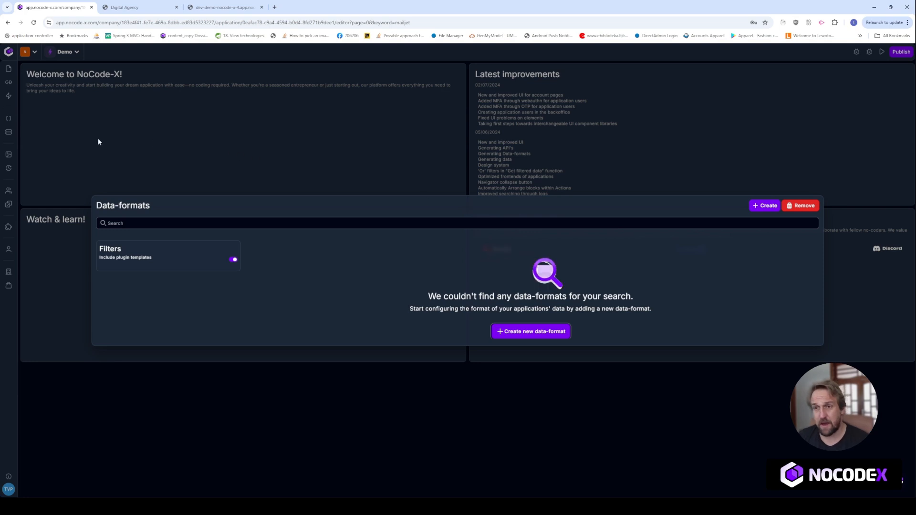
{"action": "left_click", "coordinate": [763, 206]}
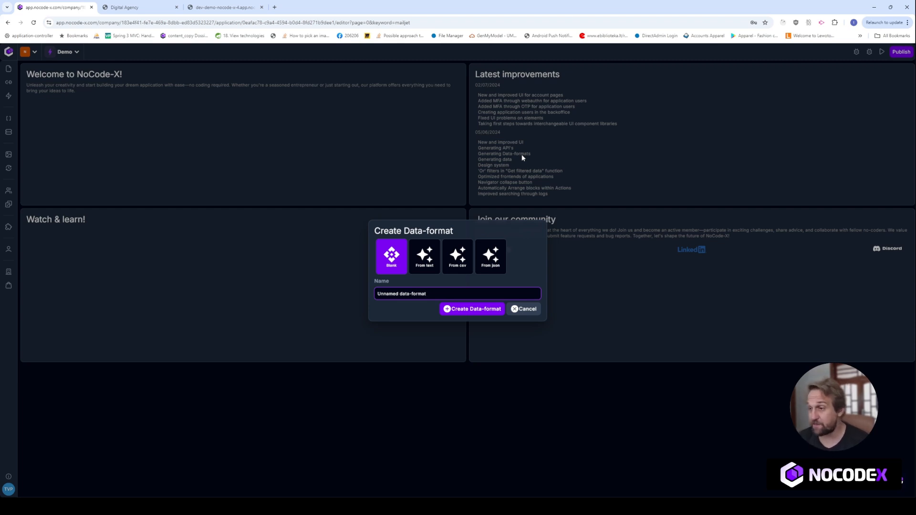
{"action": "left_click", "coordinate": [422, 271]}
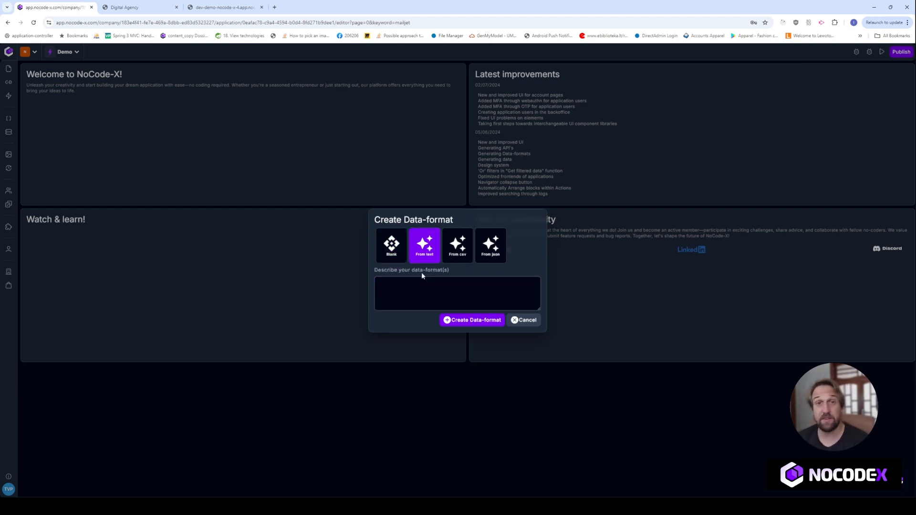
{"action": "left_click", "coordinate": [449, 258]}
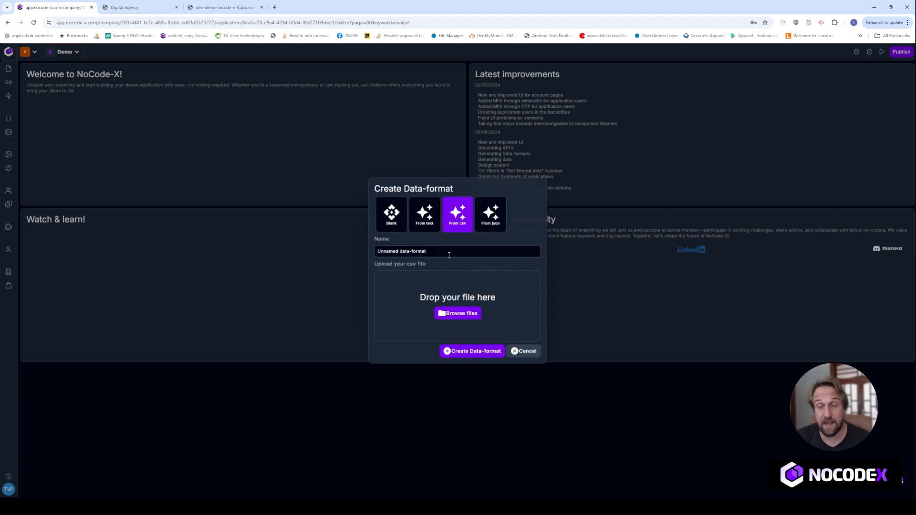
{"action": "left_click", "coordinate": [490, 222]}
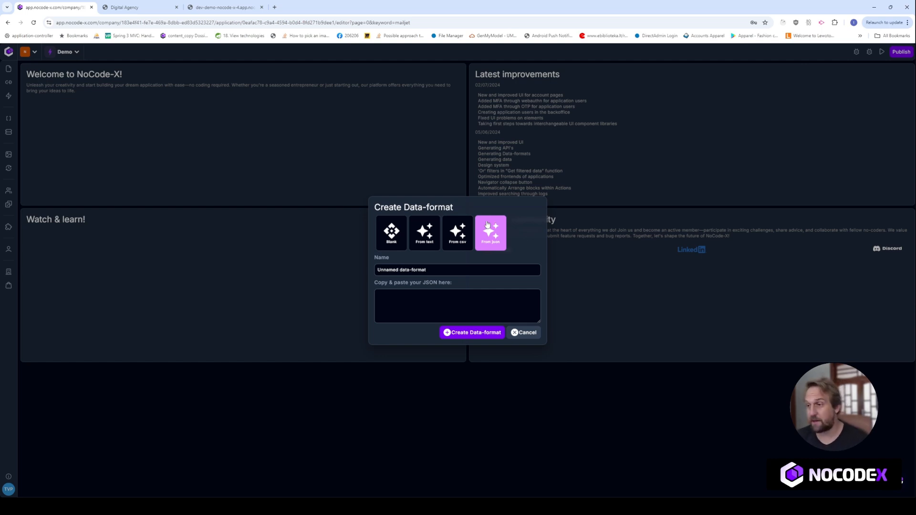
{"action": "left_click", "coordinate": [437, 238]}
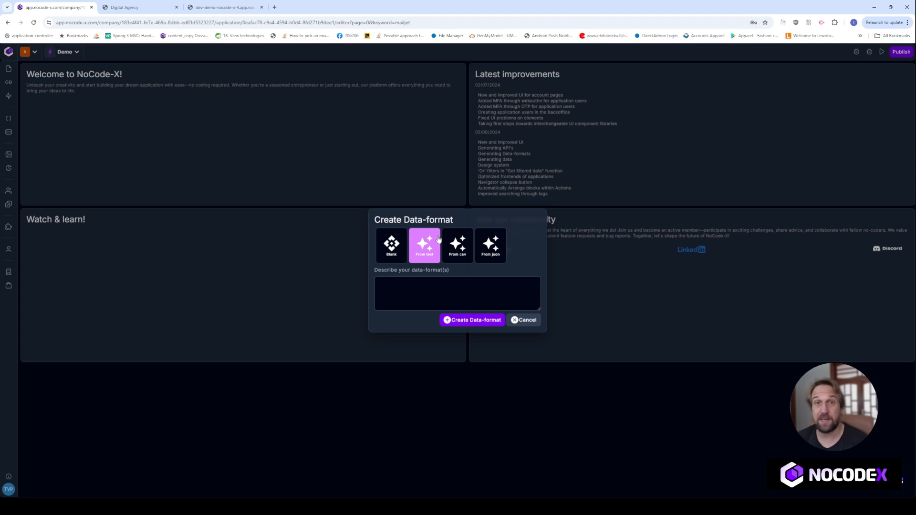
{"action": "left_click", "coordinate": [424, 288]}
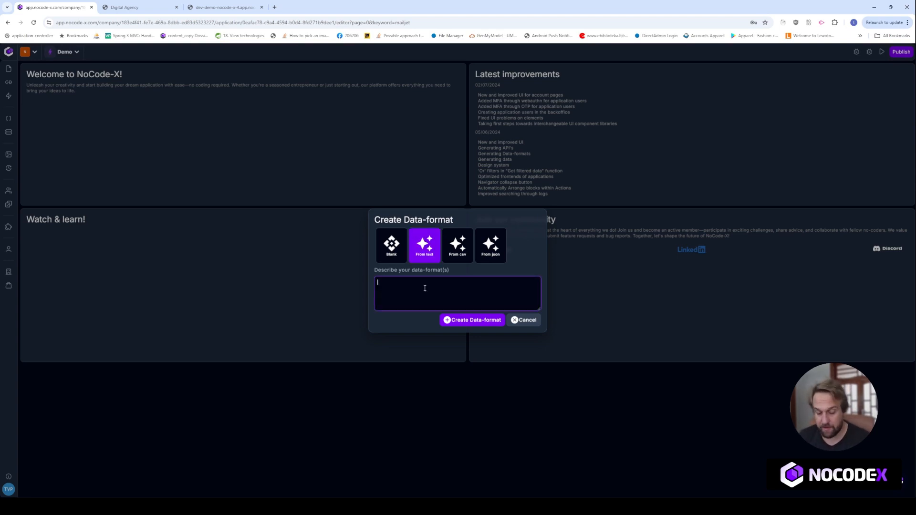
- Write the contact-request description listing name, firstname, email, a store-message flag and a long-text message
{"action": "type", "text": "Create "}
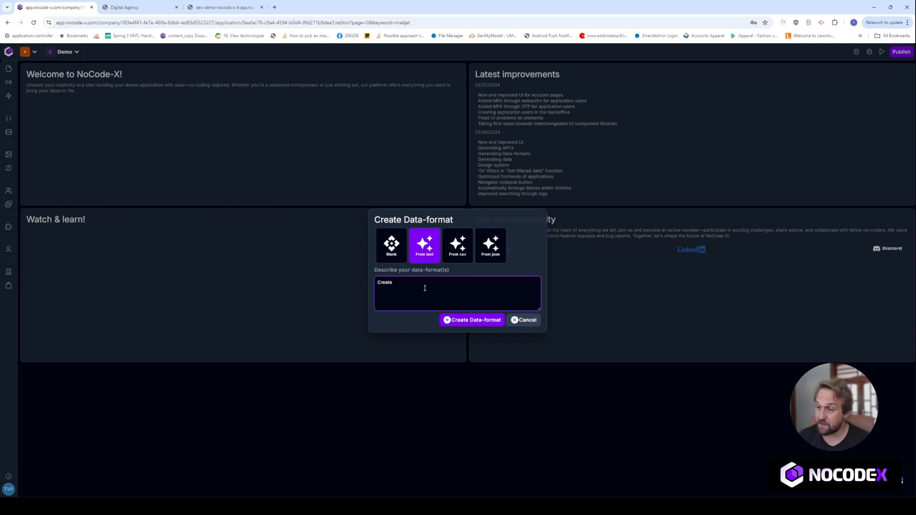
{"action": "type", "text": "a dataforamt"}
{"action": "key", "text": "BackSpace"}
{"action": "key", "text": "BackSpace"}
{"action": "key", "text": "BackSpace"}
{"action": "key", "text": "BackSpace"}
{"action": "key", "text": "BackSpace"}
{"action": "type", "text": "rmat for a contact reaquest that con"}
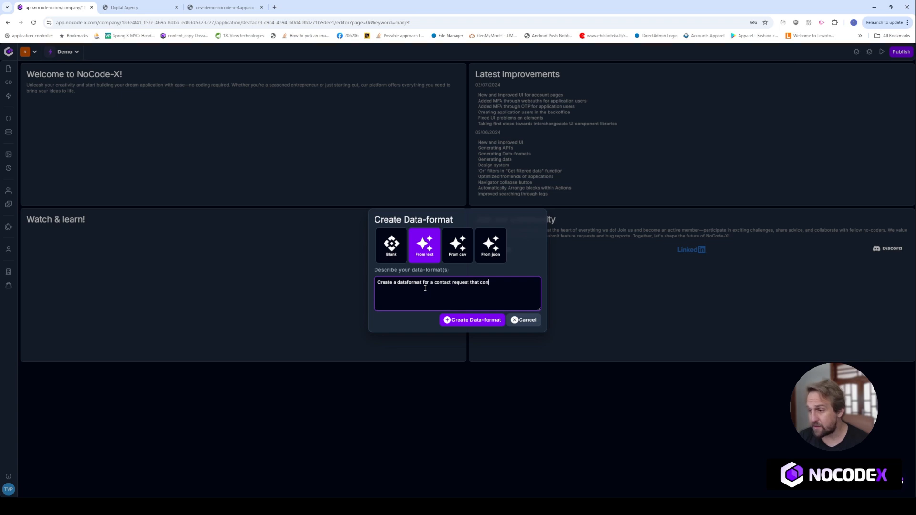
{"action": "type", "text": "tains the fiels:"}
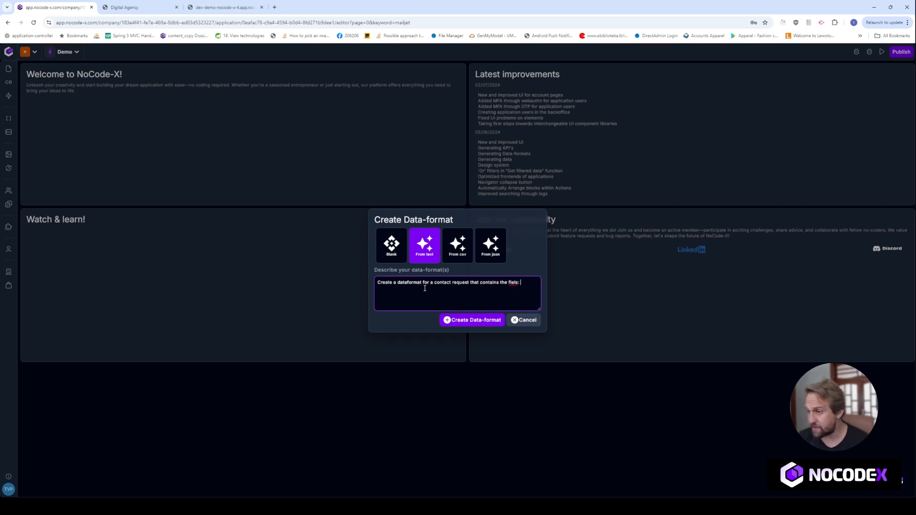
{"action": "key", "text": "BackSpace"}
{"action": "key", "text": "BackSpace"}
{"action": "key", "text": "BackSpace"}
{"action": "type", "text": "ds"}
{"action": "type", "text": ": name ("}
{"action": "type", "text": "na"}
{"action": "type", "text": "lastname o"}
{"action": "type", "text": "f the cont"}
{"action": "type", "text": "act reques"}
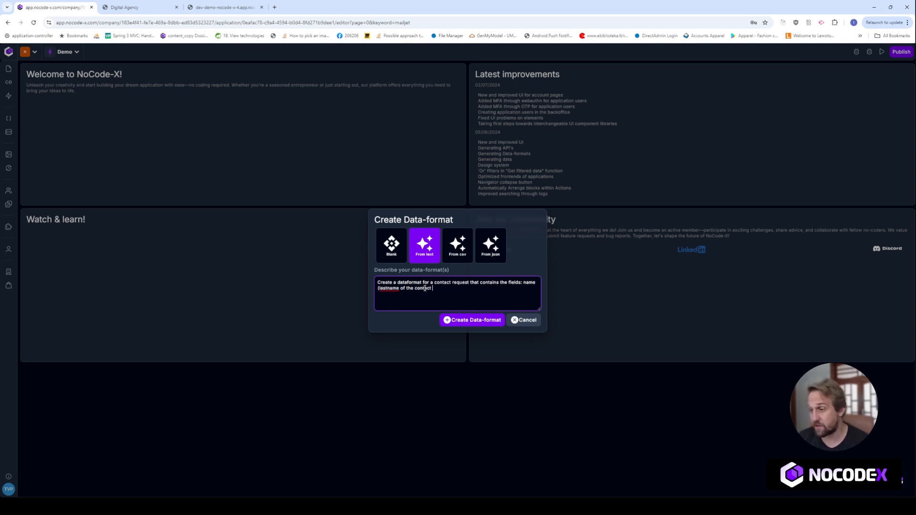
{"action": "type", "text": "ter"}
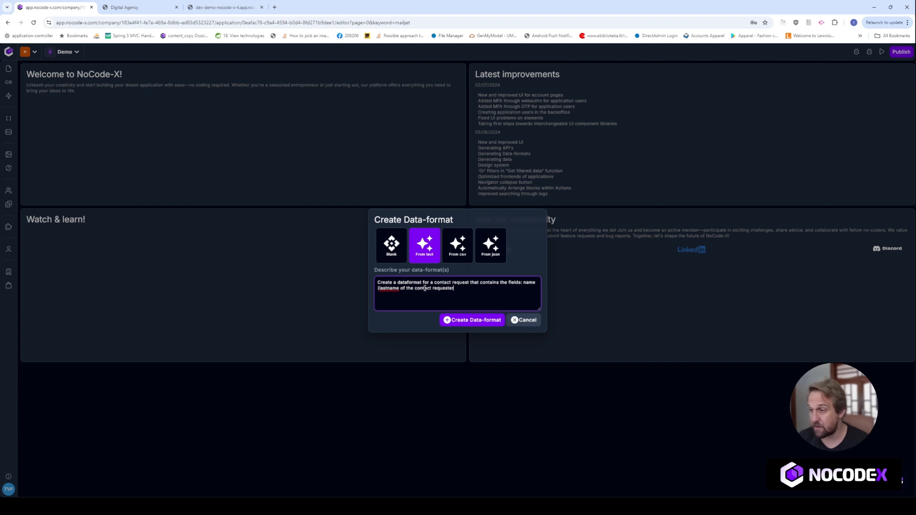
{"action": "type", "text": "), firstname "}
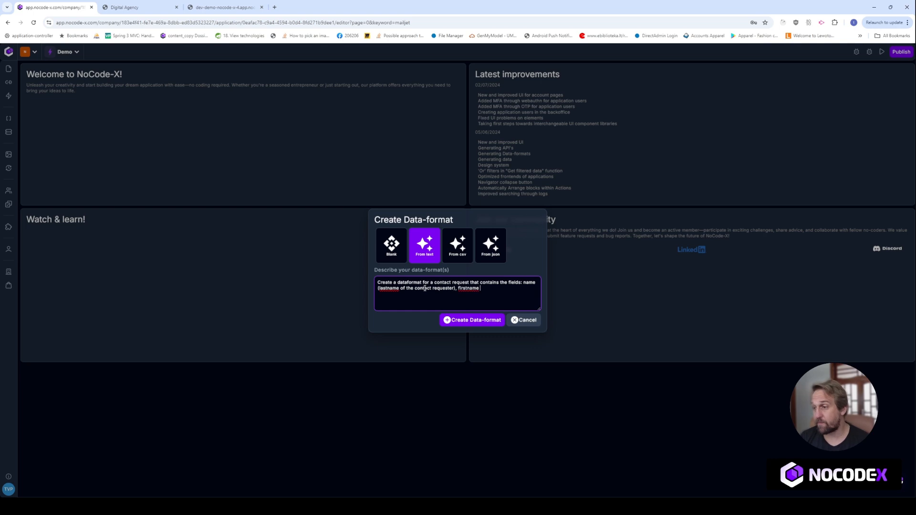
{"action": "type", "text": "(firstname of the contact requester) (Optional), "}
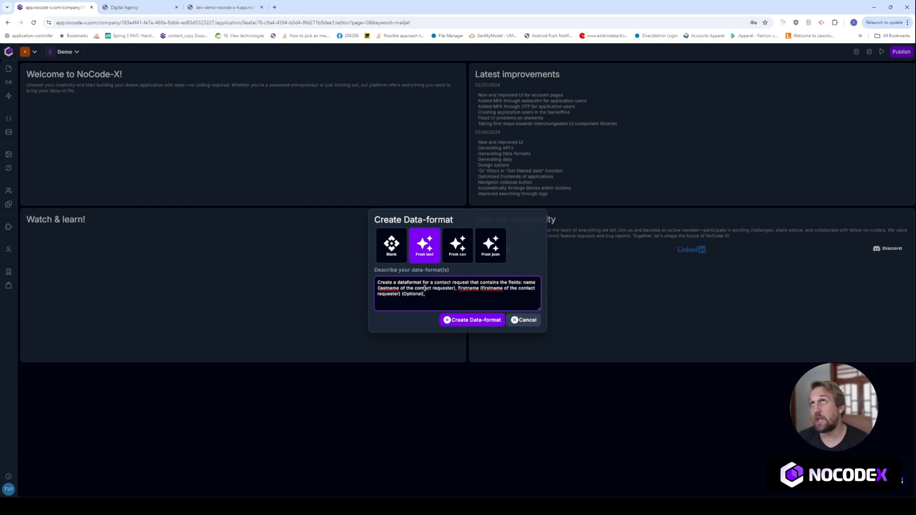
{"action": "type", "text": "ema"}
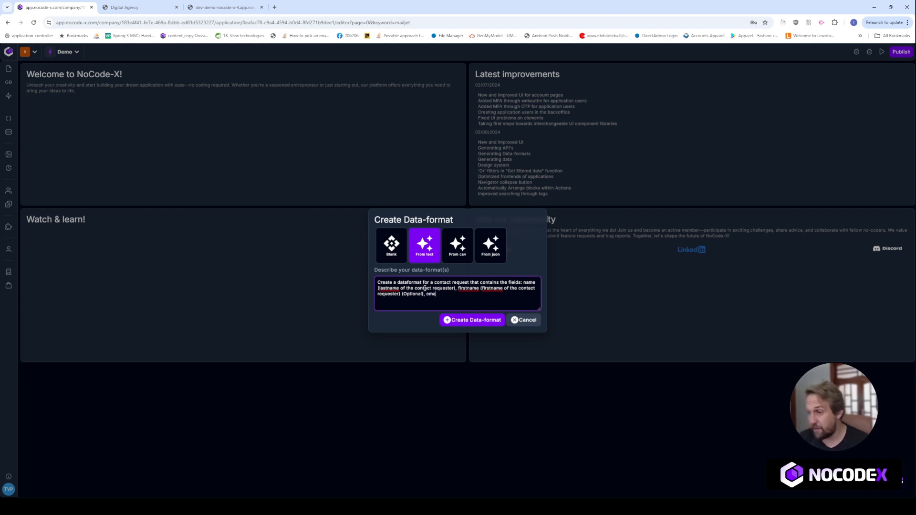
{"action": "type", "text": "il (emai"}
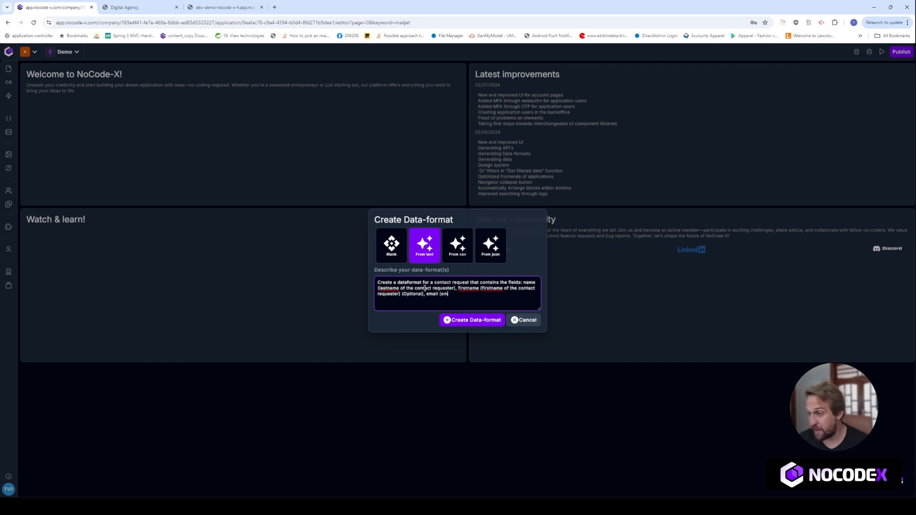
{"action": "type", "text": "ladd"}
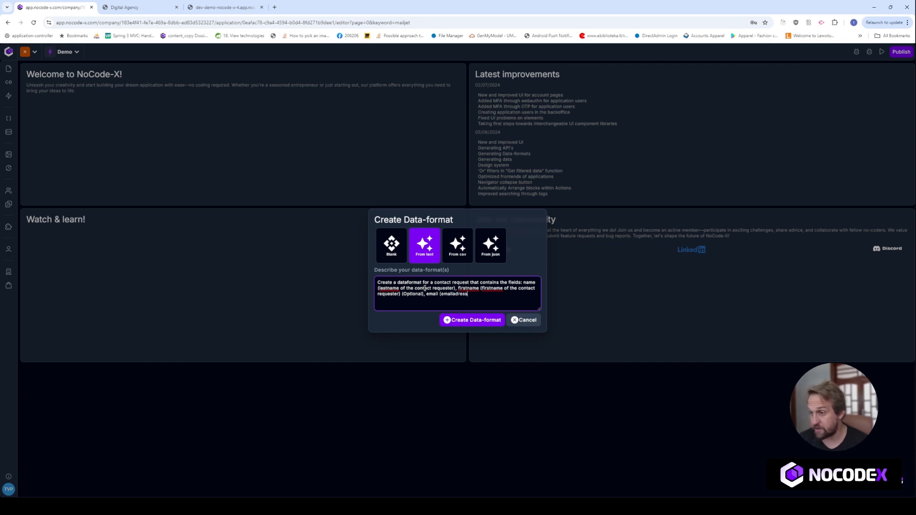
{"action": "type", "text": "ress o"}
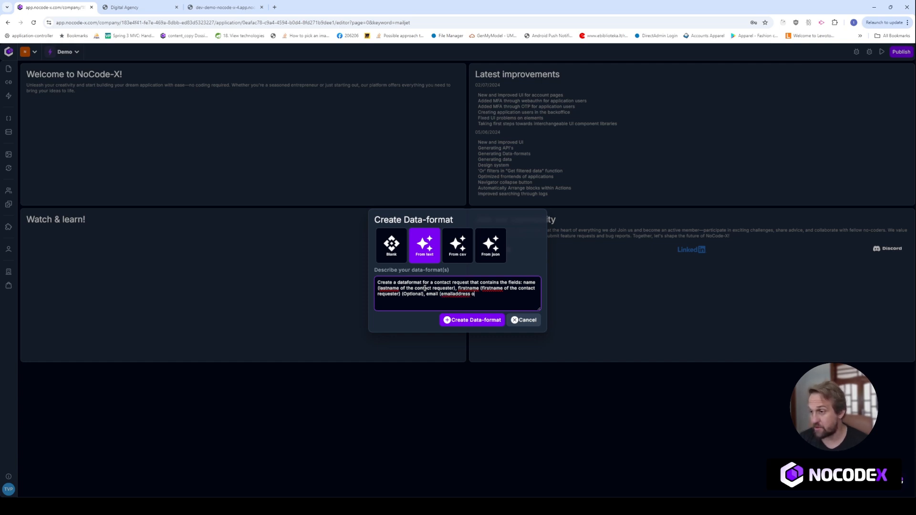
{"action": "type", "text": "f the conta"}
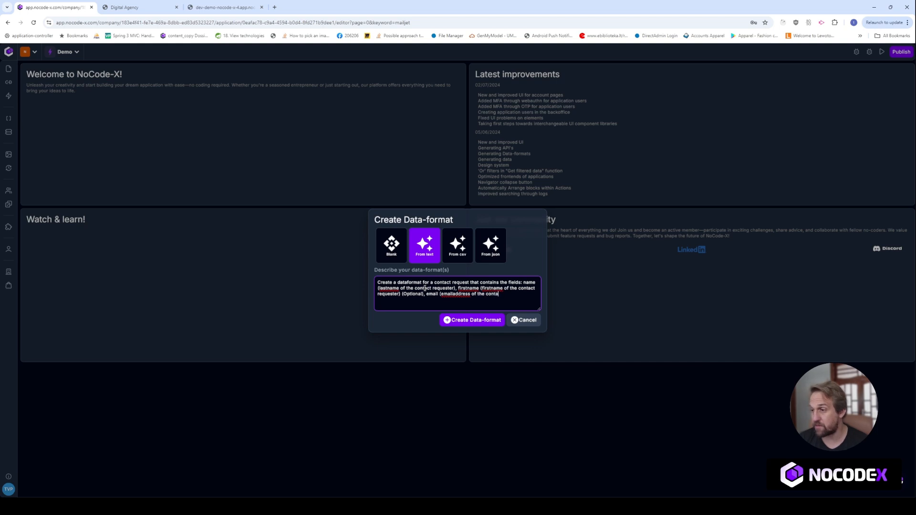
{"action": "type", "text": "ct requester),"}
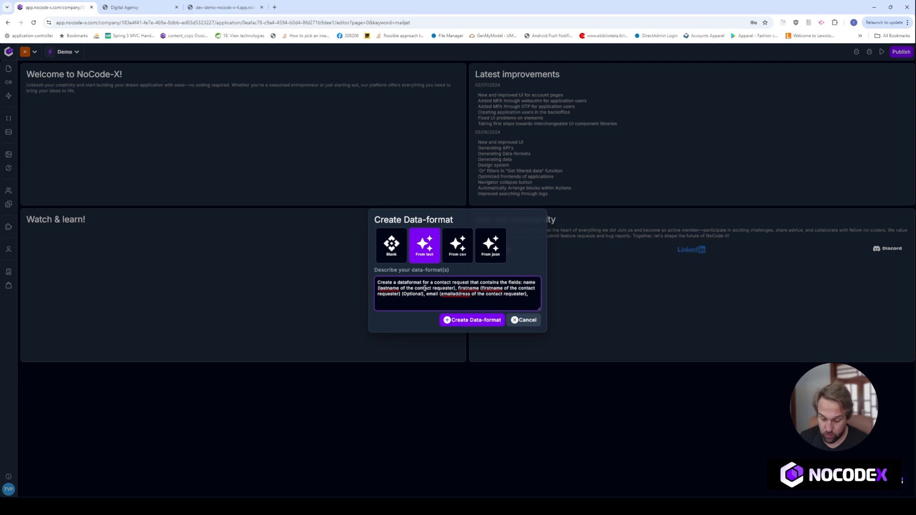
{"action": "type", "text": " whet"}
{"action": "type", "text": "her "}
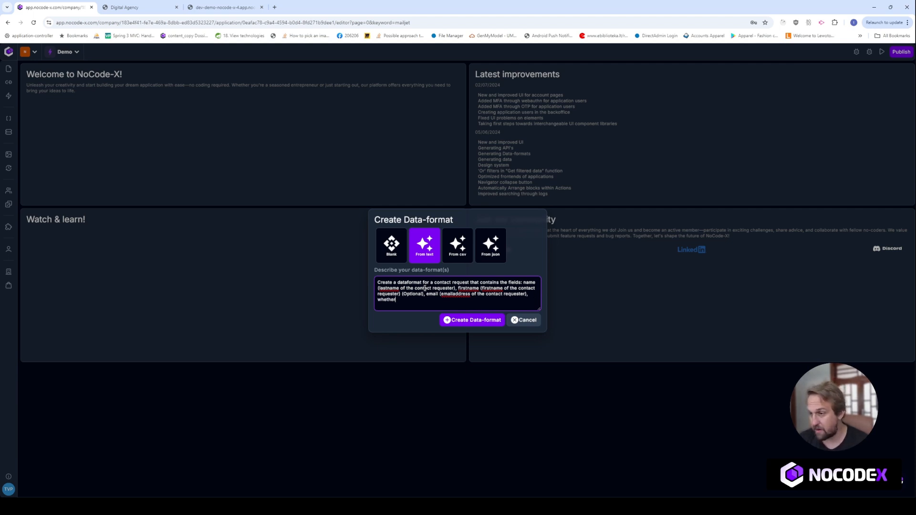
{"action": "type", "text": "to store the m"}
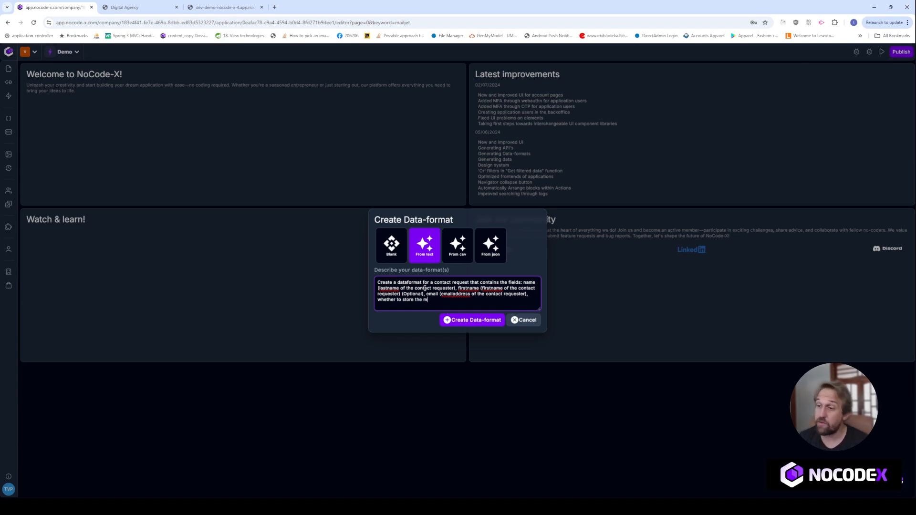
{"action": "type", "text": "essage in the data"}
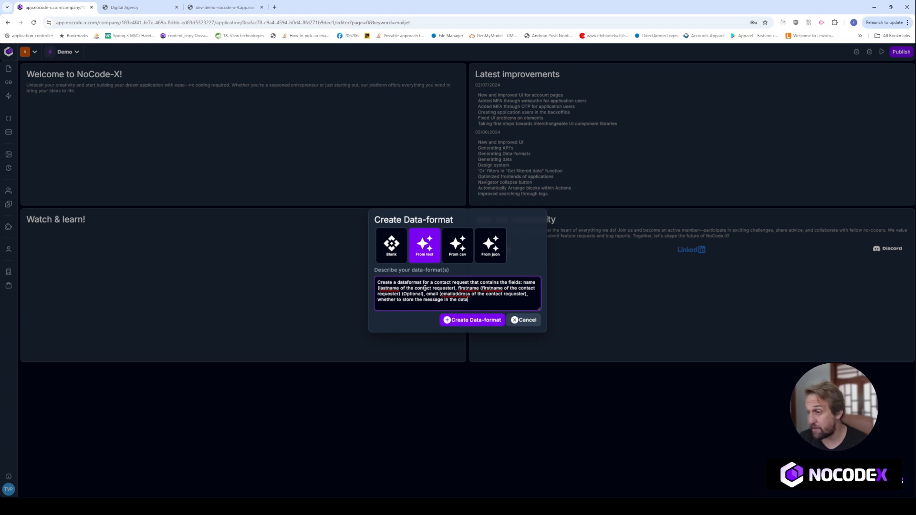
{"action": "type", "text": "base or not, "}
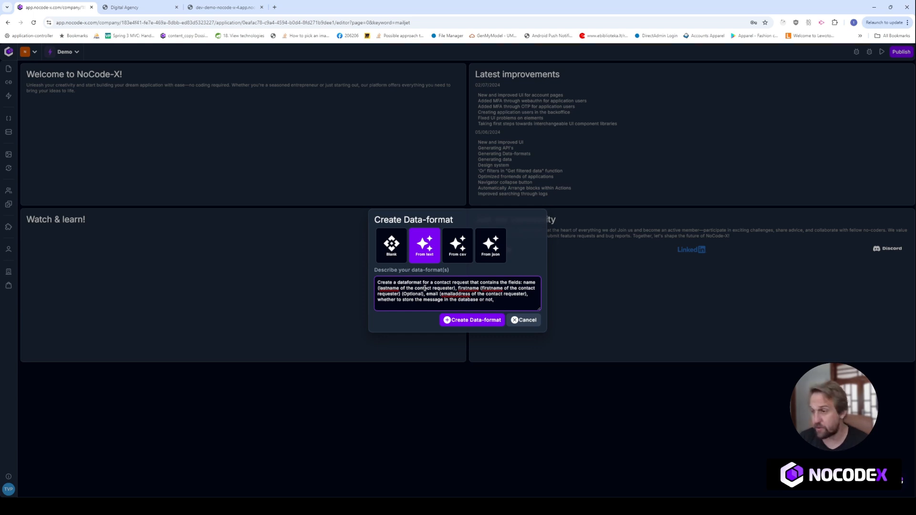
{"action": "type", "text": "the actual "}
{"action": "type", "text": "mes"}
{"action": "key", "text": "ctrl+BackSpace"}
{"action": "key", "text": "ctrl+BackSpace"}
{"action": "type", "text": "message"}
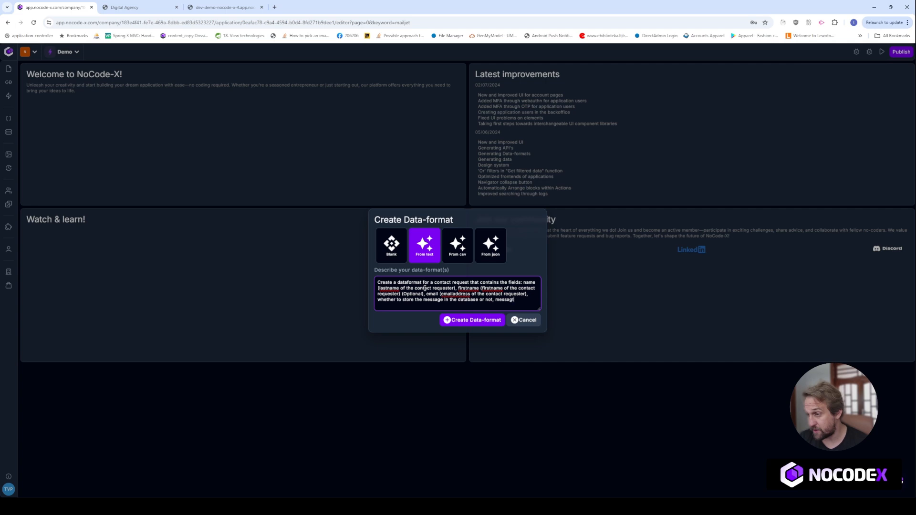
{"action": "type", "text": " (the"}
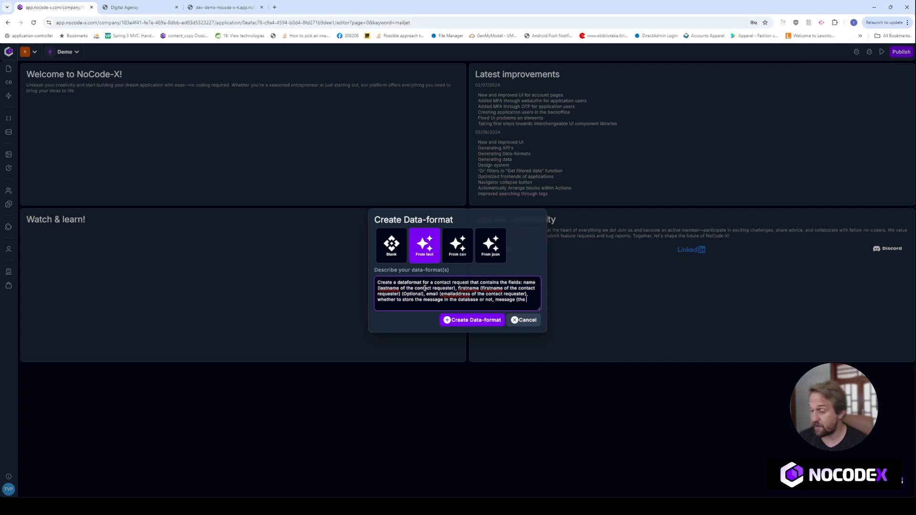
{"action": "type", "text": " actual contac"}
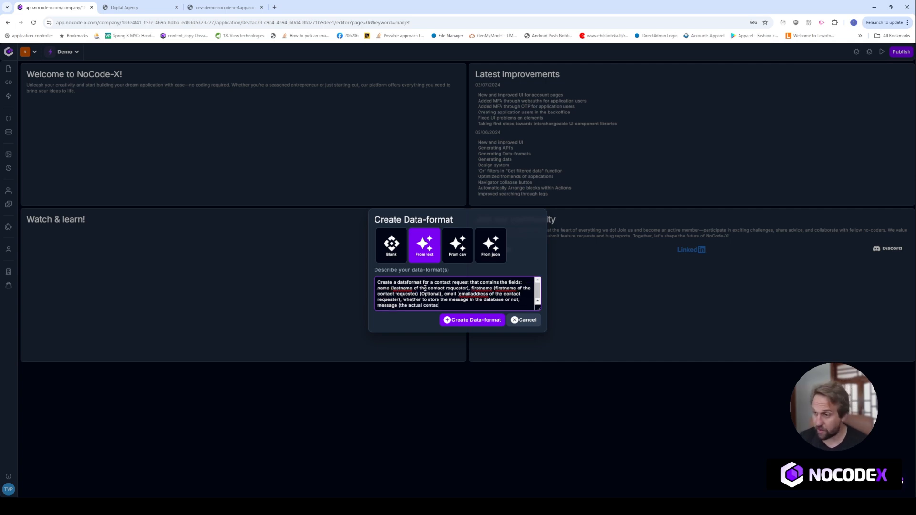
{"action": "type", "text": "t request message"}
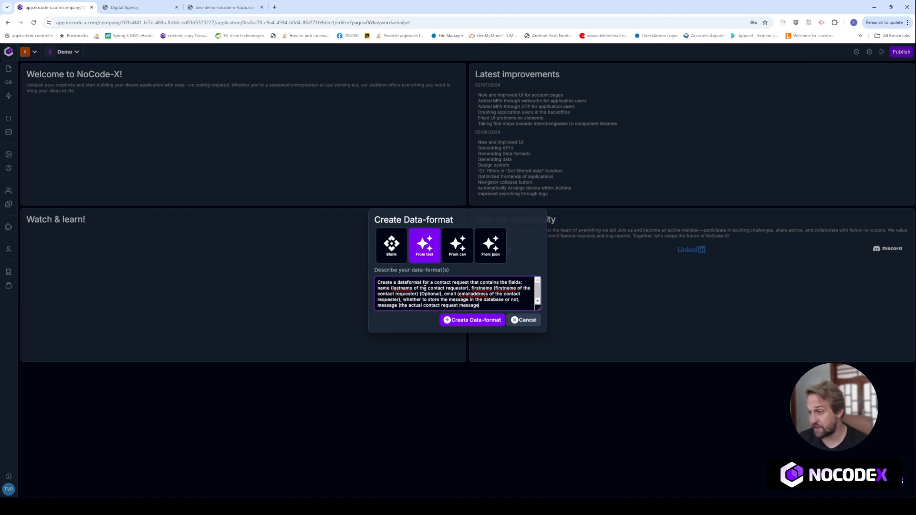
{"action": "type", "text": ") (this"}
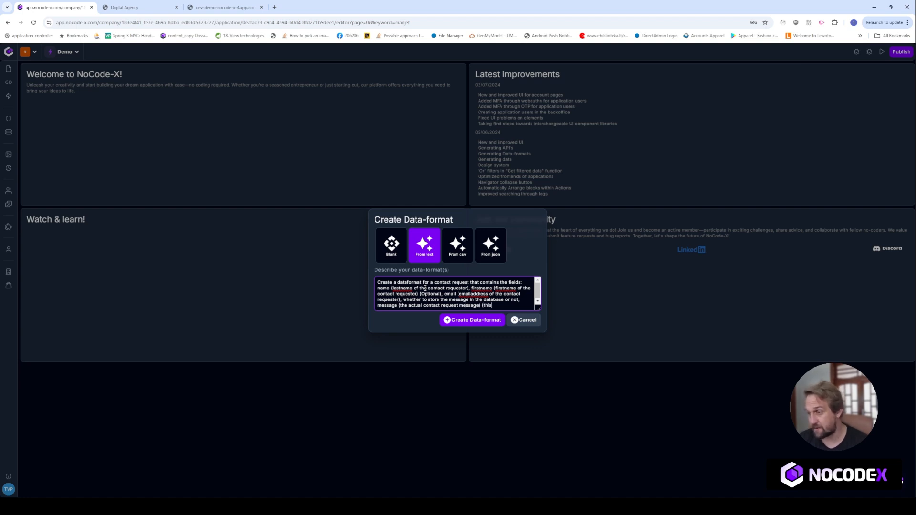
{"action": "type", "text": " can be a long text)."}
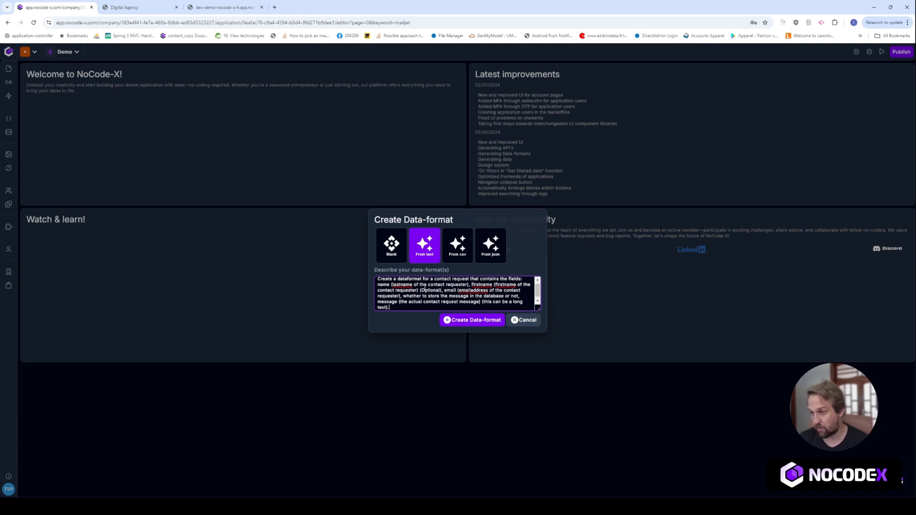
- Generate the data-format from the description and correct the name and firstname property descriptions
{"action": "left_click", "coordinate": [483, 321]}
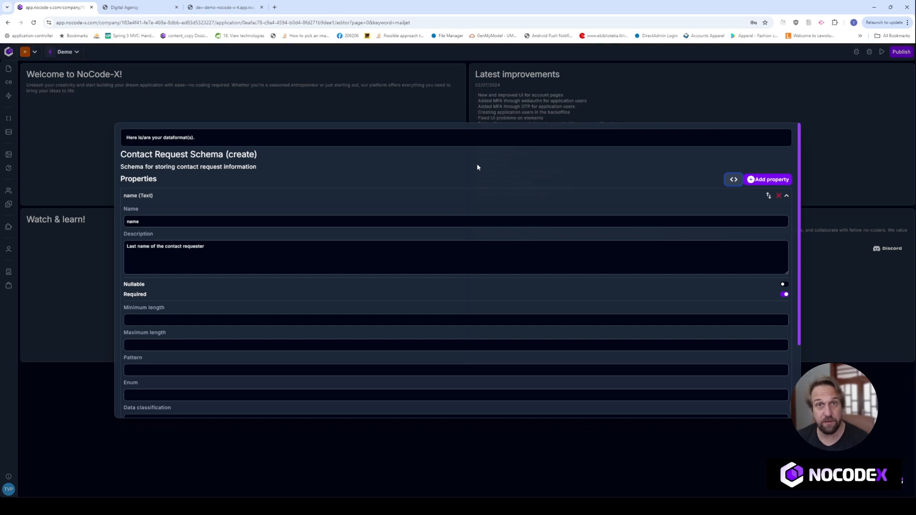
{"action": "left_click", "coordinate": [261, 198]}
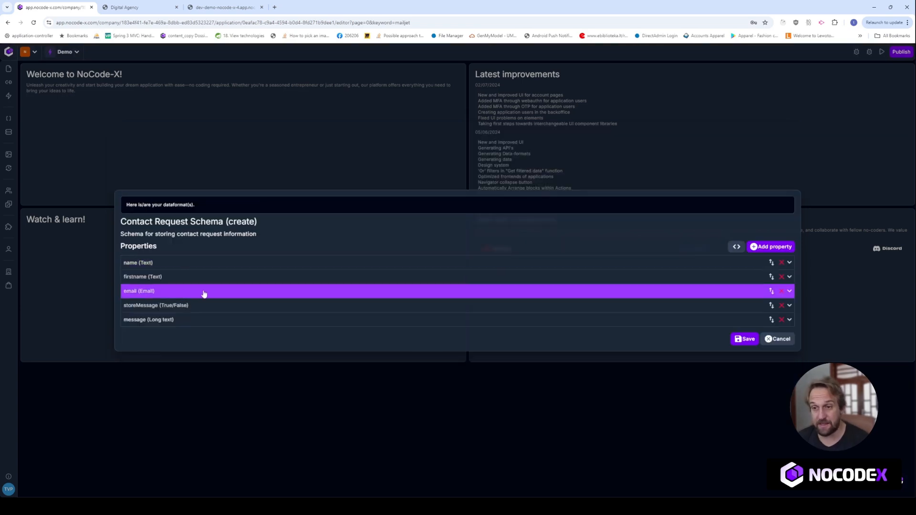
{"action": "left_click", "coordinate": [233, 263]}
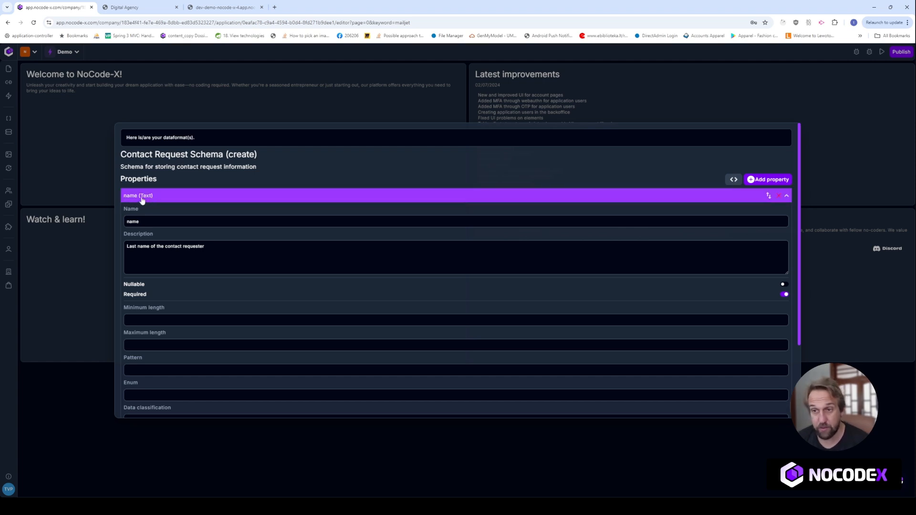
{"action": "left_click_drag", "start_coordinate": [263, 258], "coordinate": [120, 251]}
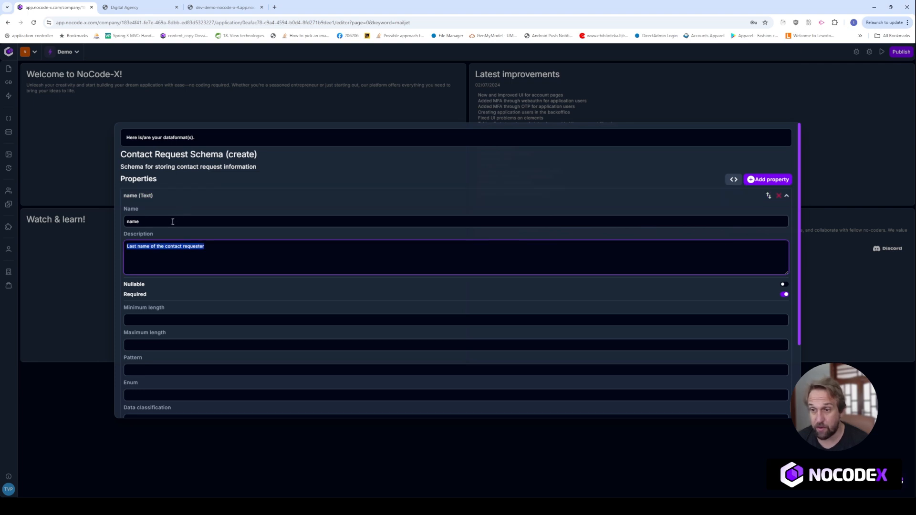
{"action": "left_click", "coordinate": [138, 247]}
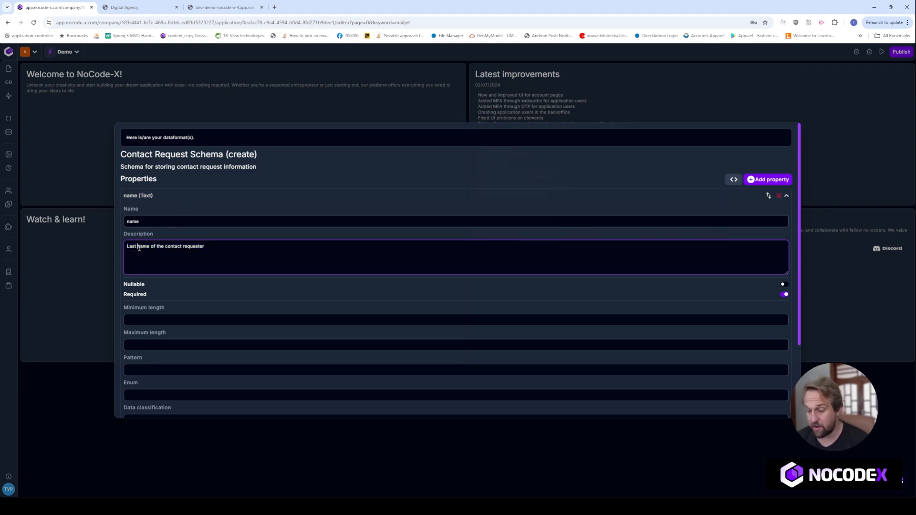
{"action": "left_click", "coordinate": [186, 195]}
{"action": "left_click", "coordinate": [188, 284]}
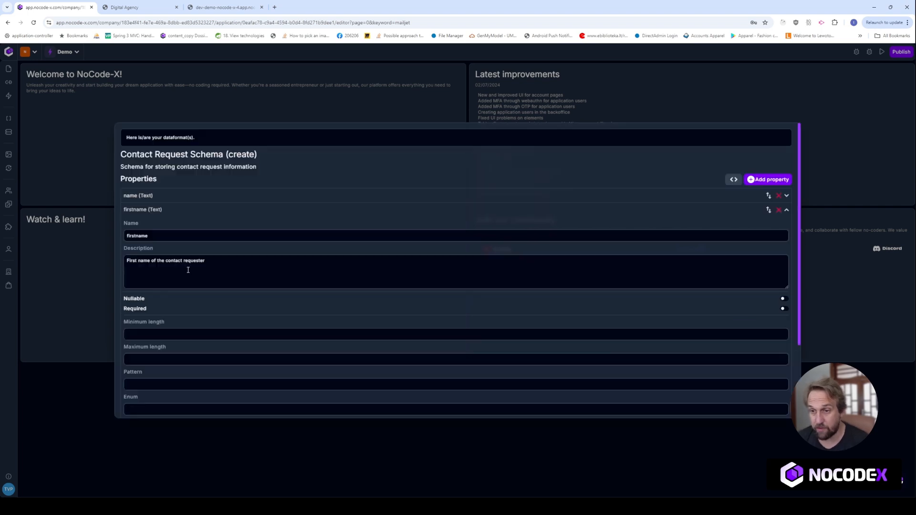
{"action": "left_click", "coordinate": [139, 260]}
{"action": "key", "text": "BackSpace"}
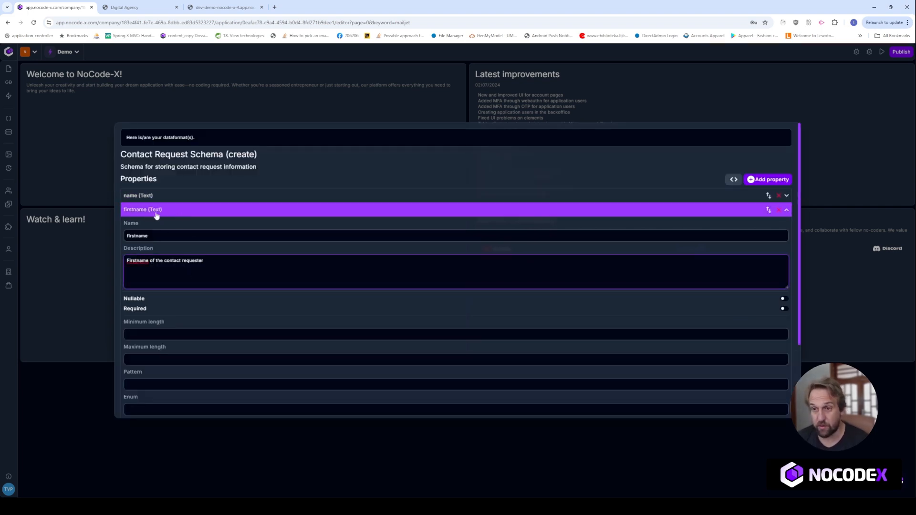
- Review the firstname, email, storeMessage and message properties of the generated schema
{"action": "left_click", "coordinate": [188, 196]}
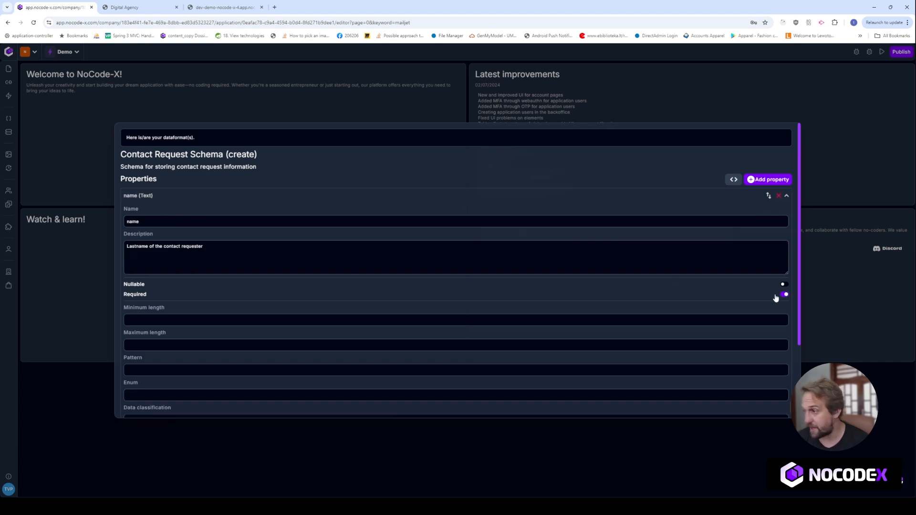
{"action": "left_click", "coordinate": [186, 199]}
{"action": "left_click", "coordinate": [190, 276]}
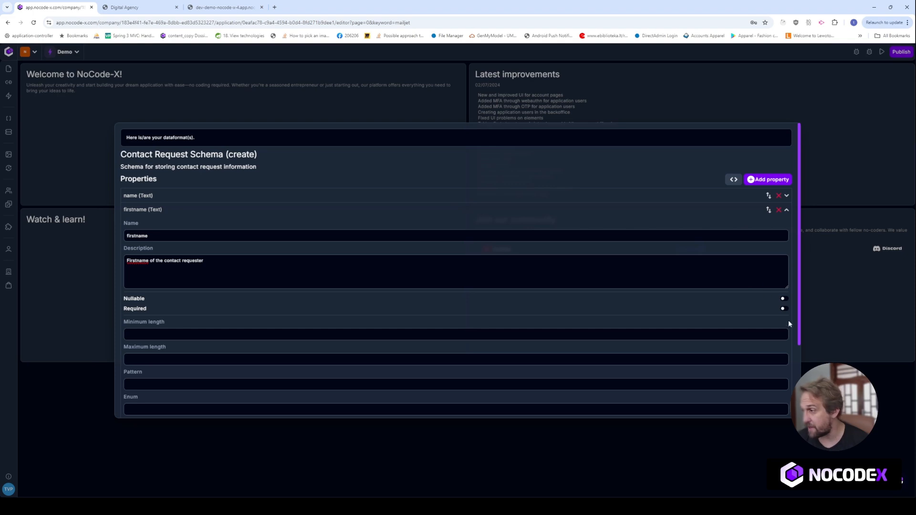
{"action": "left_click", "coordinate": [191, 210]}
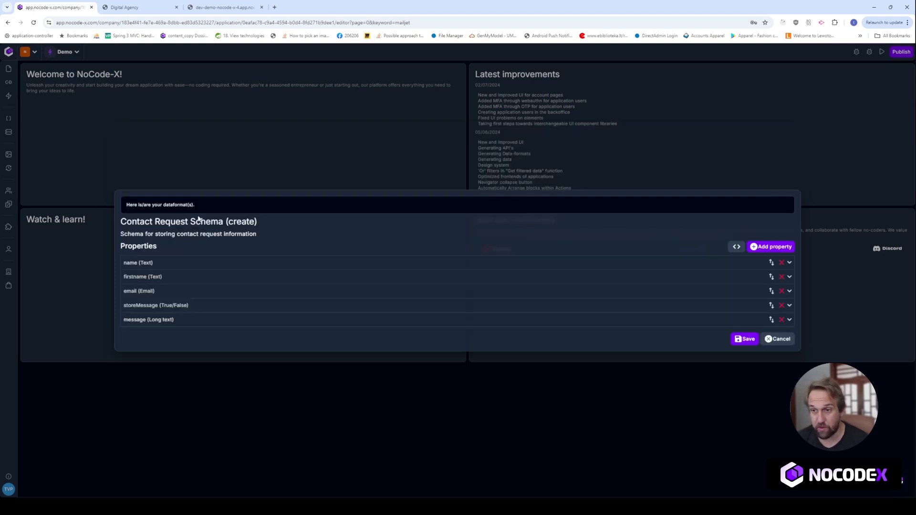
{"action": "left_click", "coordinate": [180, 292]}
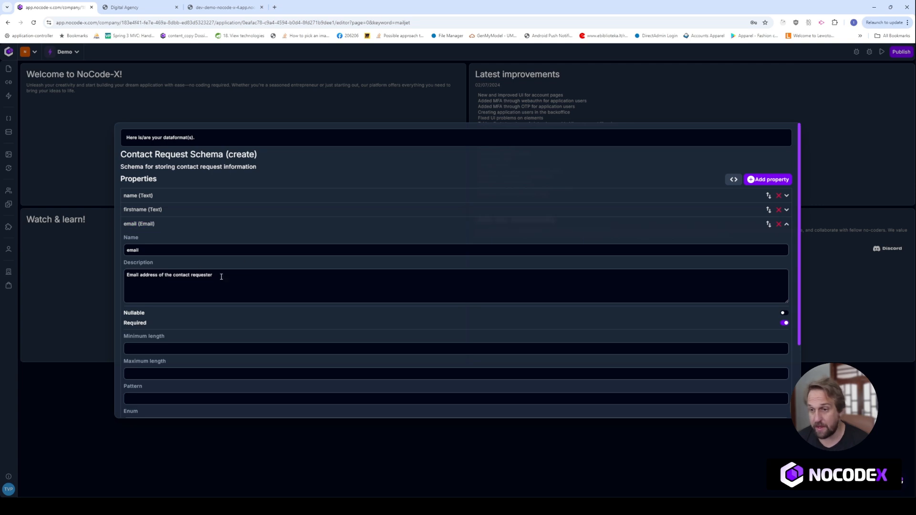
{"action": "left_click", "coordinate": [172, 224]}
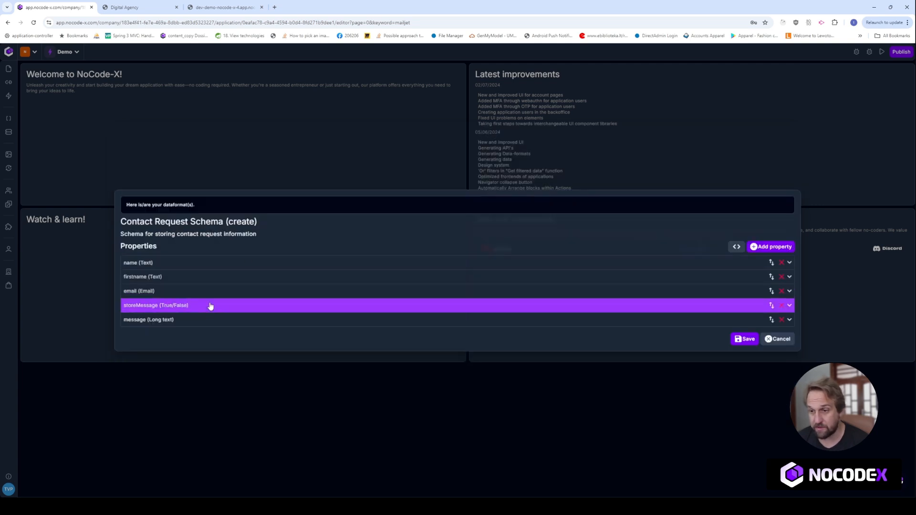
{"action": "left_click", "coordinate": [210, 306]}
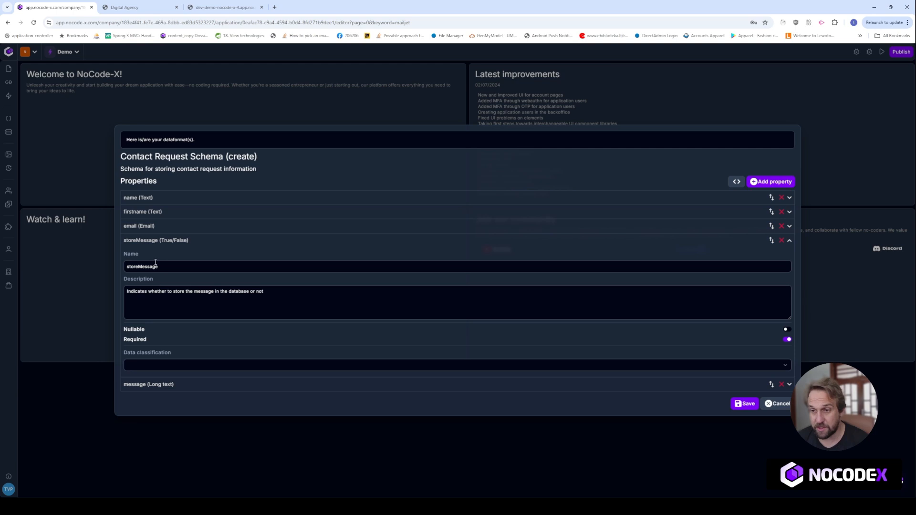
{"action": "left_click", "coordinate": [196, 240]}
{"action": "left_click", "coordinate": [187, 321]}
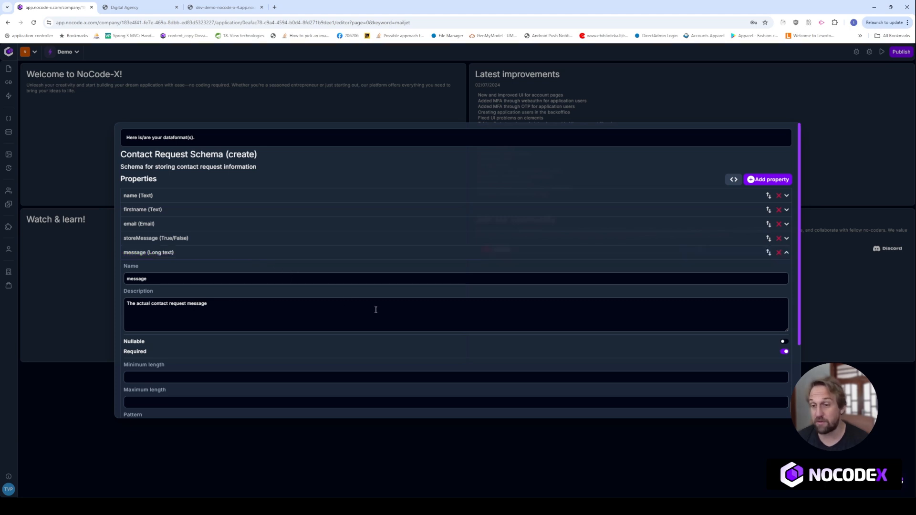
{"action": "scroll", "coordinate": [375, 309], "scroll_direction": "down", "scroll_amount": 3}
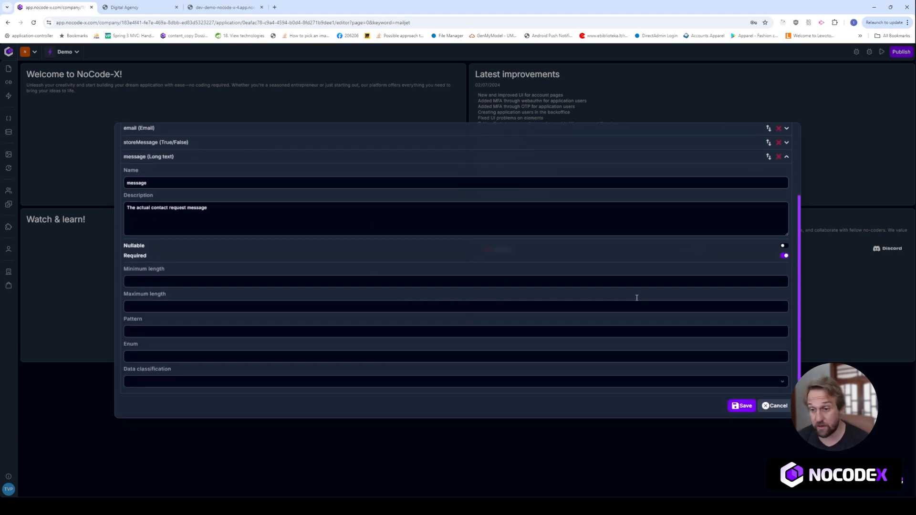
- Save the Contact Request Schema, close its editor and bring up the Templates list
{"action": "left_click", "coordinate": [739, 407]}
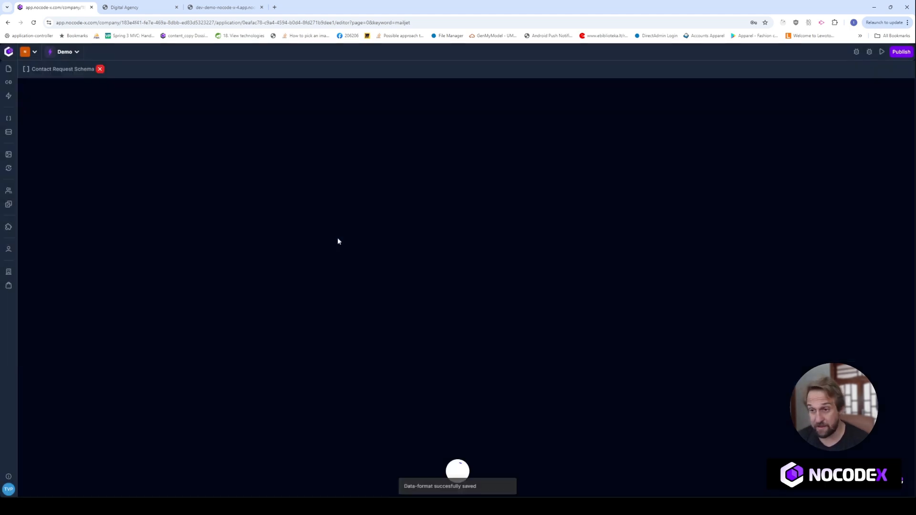
{"action": "scroll", "coordinate": [335, 247], "scroll_direction": "down", "scroll_amount": 3}
{"action": "scroll", "coordinate": [210, 260], "scroll_direction": "up", "scroll_amount": 3}
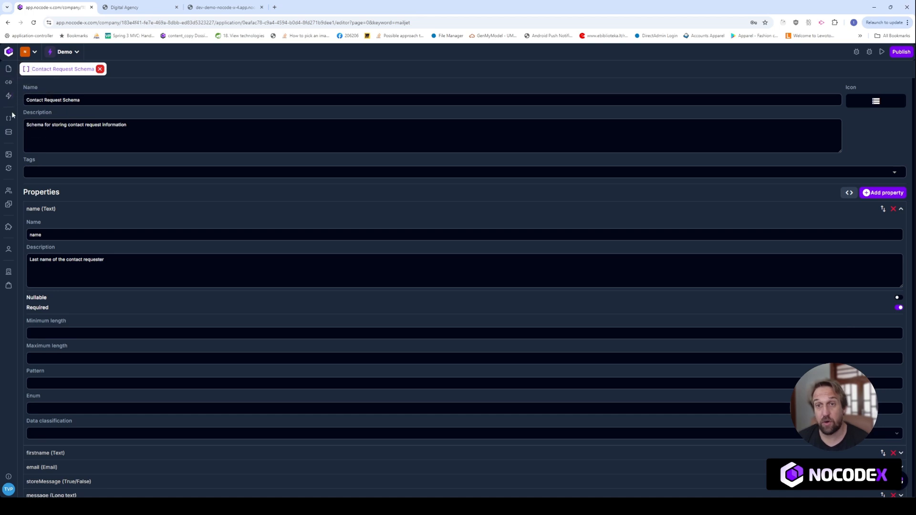
{"action": "left_click", "coordinate": [100, 69]}
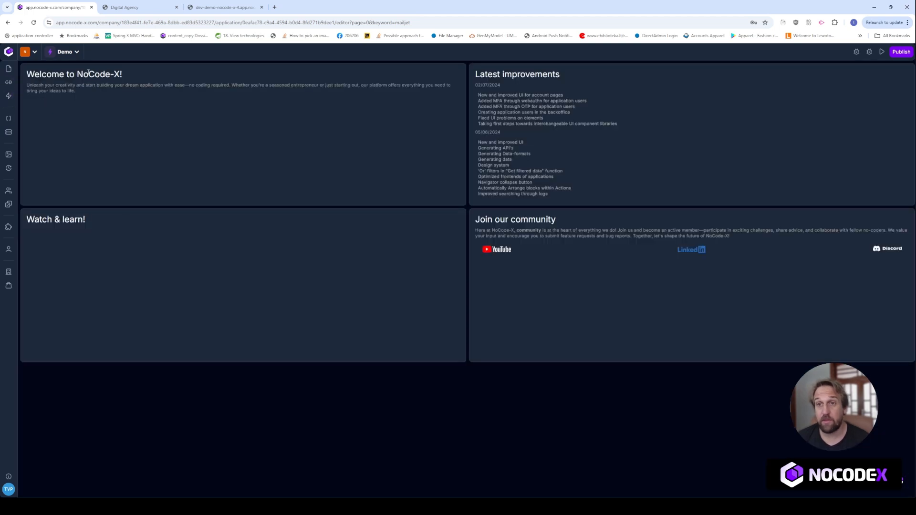
{"action": "left_click", "coordinate": [6, 71]}
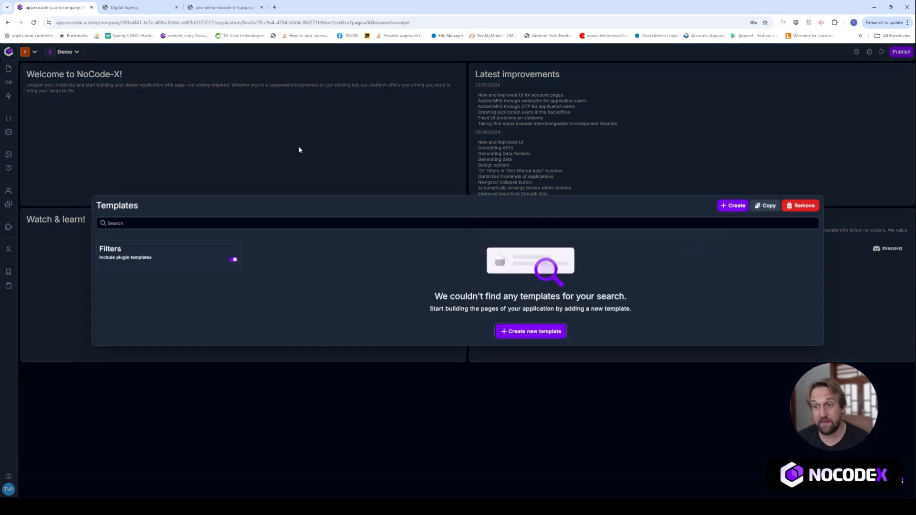
- Create a 'Form from dataformat' template named 'My contact form' based on Contact Request Schema
{"action": "left_click", "coordinate": [731, 205]}
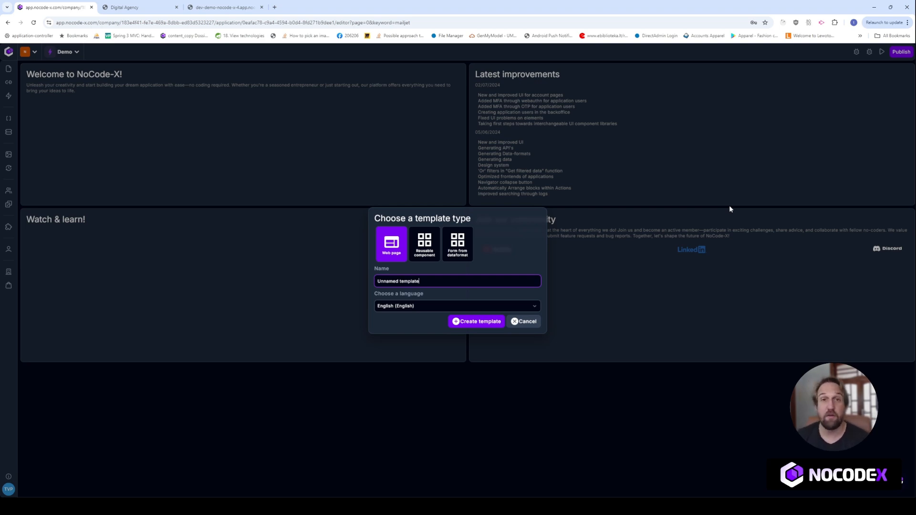
{"action": "left_click", "coordinate": [457, 253]}
{"action": "triple_click", "coordinate": [443, 269]}
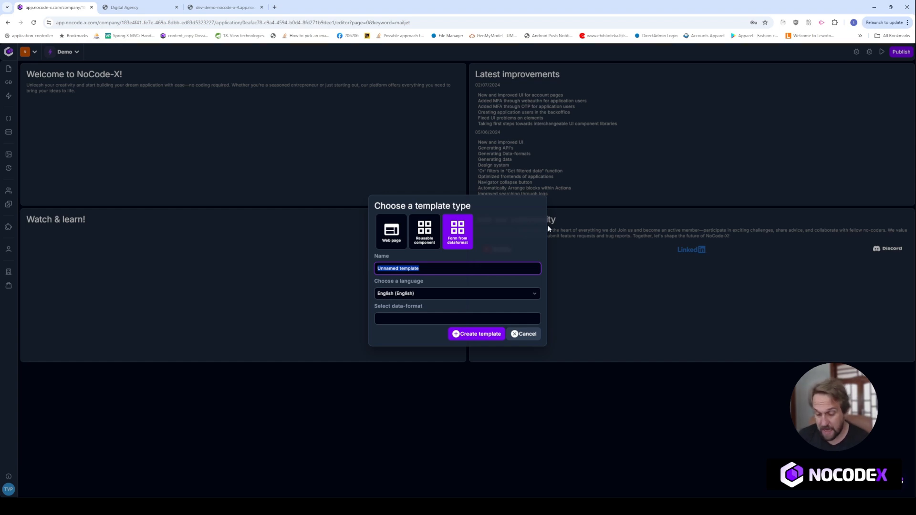
{"action": "type", "text": "My ca"}
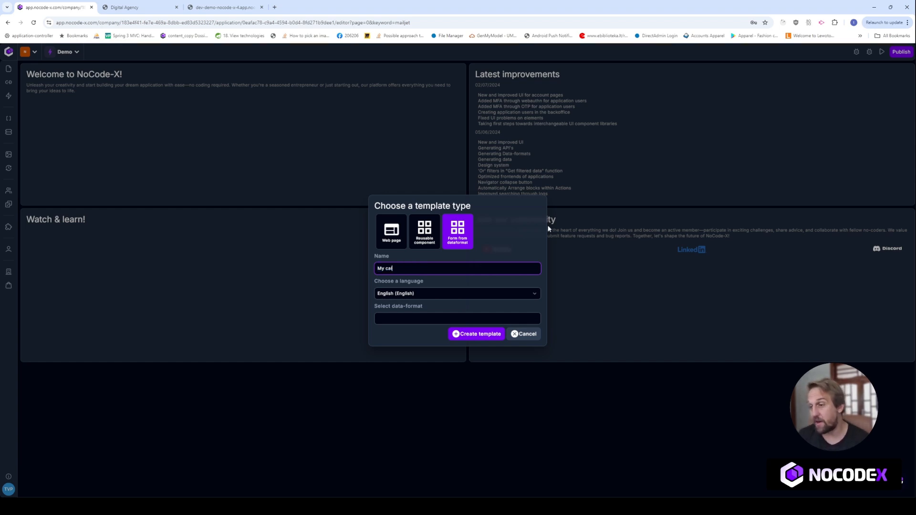
{"action": "type", "text": "ontact p"}
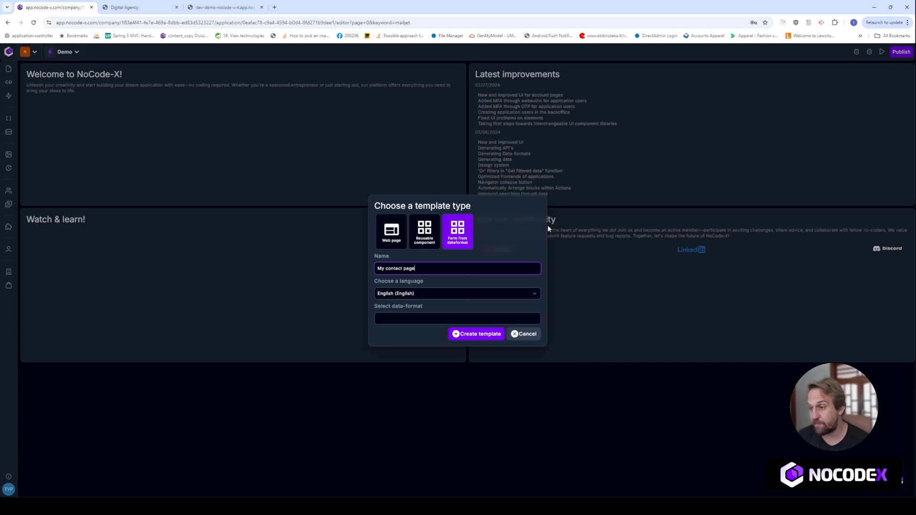
{"action": "key", "text": "BackSpace"}
{"action": "type", "text": "form"}
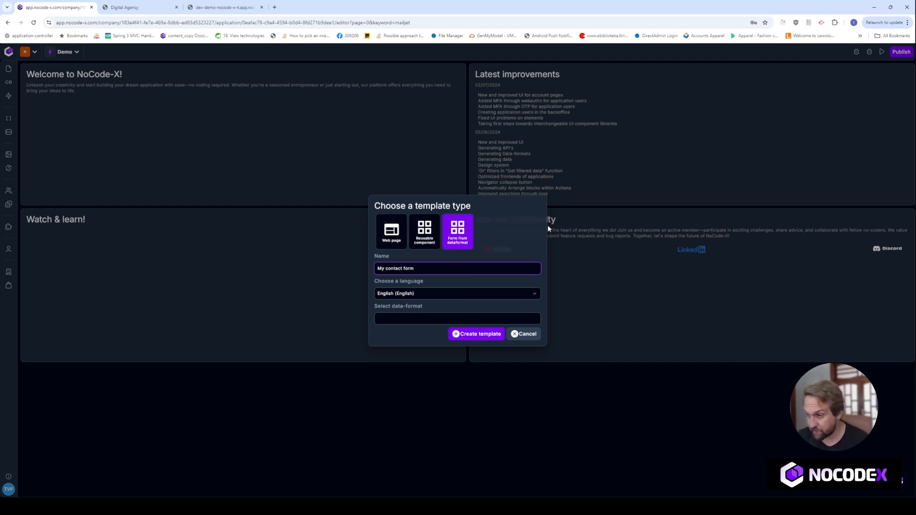
{"action": "left_click", "coordinate": [409, 319]}
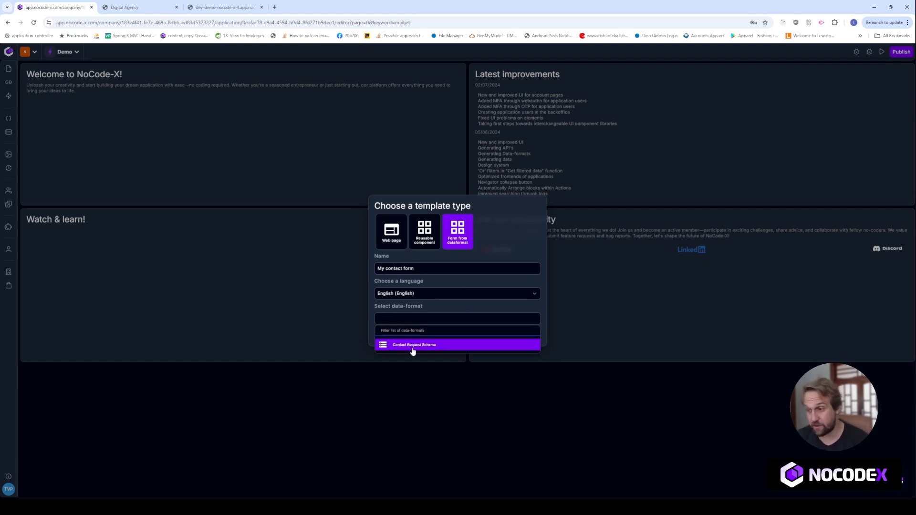
{"action": "left_click", "coordinate": [413, 351]}
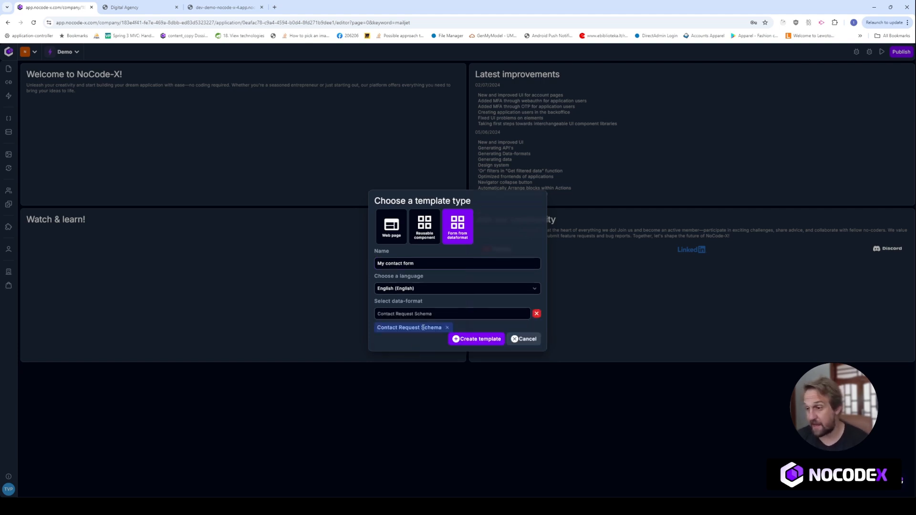
{"action": "left_click", "coordinate": [474, 343]}
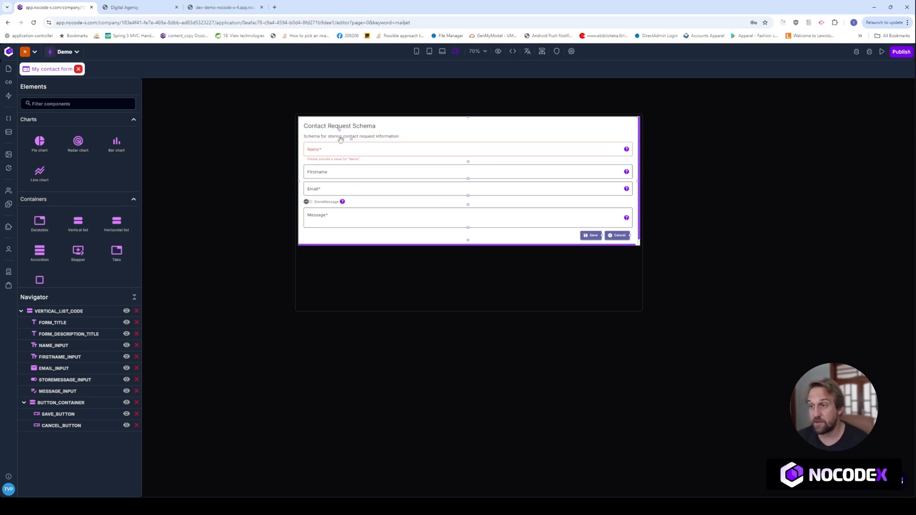
- Inspect the properties of the form's description title
{"action": "left_click", "coordinate": [316, 137]}
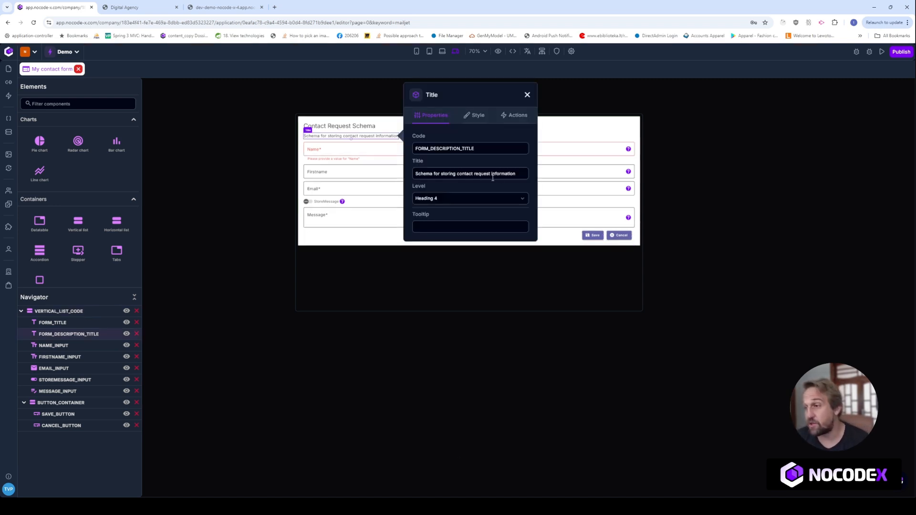
{"action": "left_click_drag", "start_coordinate": [514, 173], "coordinate": [416, 173]}
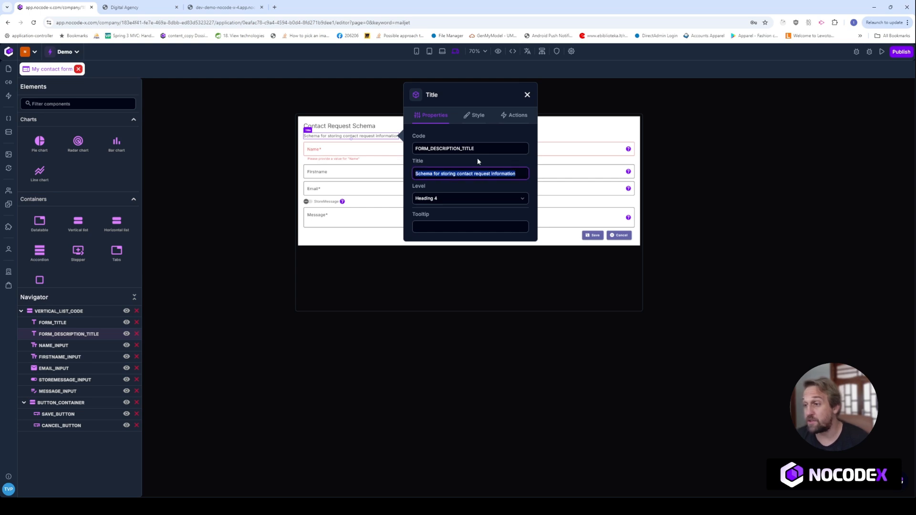
{"action": "left_click", "coordinate": [204, 243]}
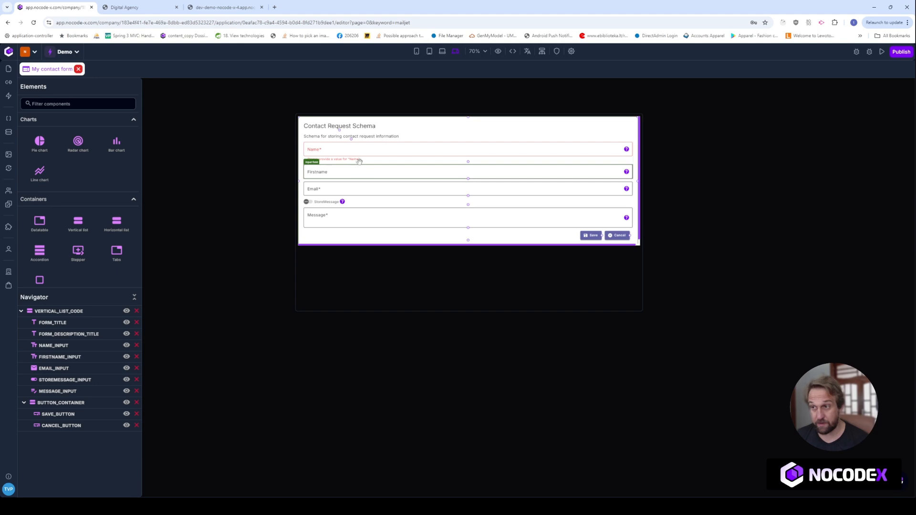
- Switch off Authentication required for the template and view its properties with preview links
{"action": "left_click", "coordinate": [557, 51]}
{"action": "left_click", "coordinate": [584, 215]}
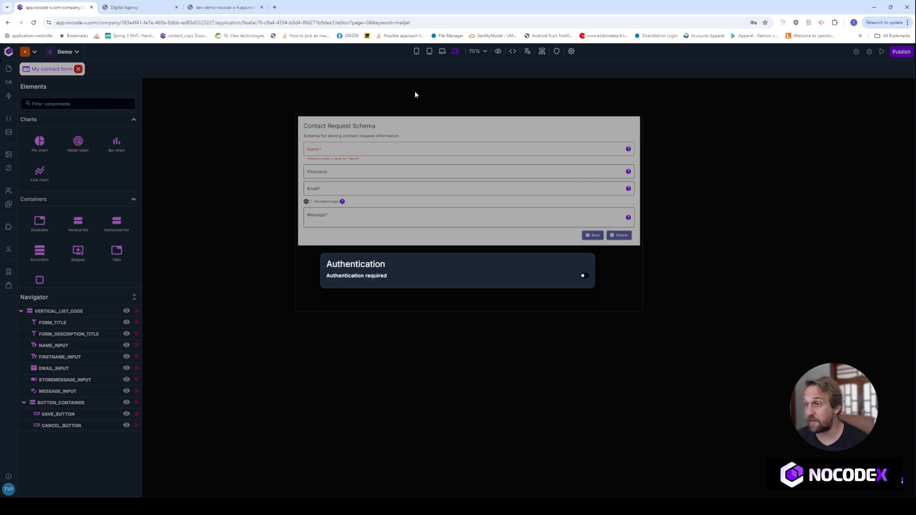
{"action": "left_click", "coordinate": [571, 51]}
- Open the copied dev preview link in a new Chrome tab and close the outdated preview tab
{"action": "left_click", "coordinate": [298, 315]}
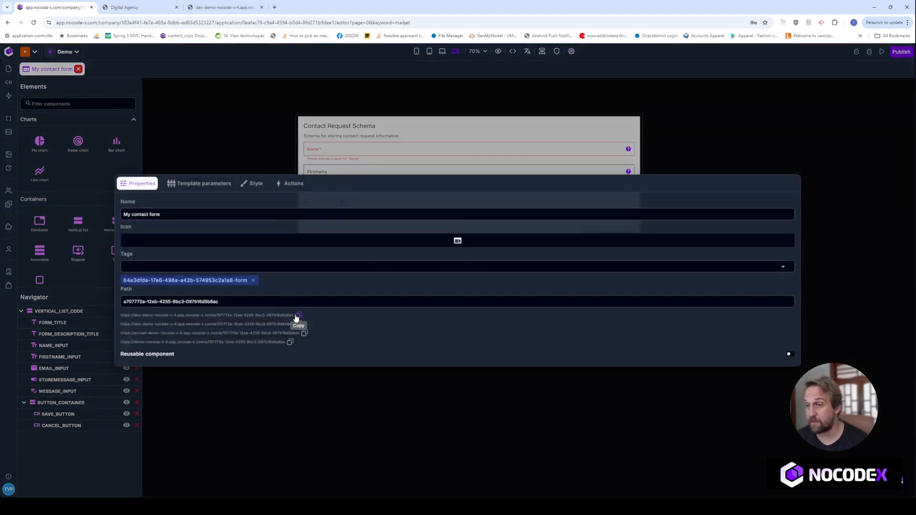
{"action": "left_click", "coordinate": [274, 7]}
{"action": "key", "text": "ctrl+v"}
{"action": "key", "text": "Return"}
{"action": "left_click", "coordinate": [260, 10]}
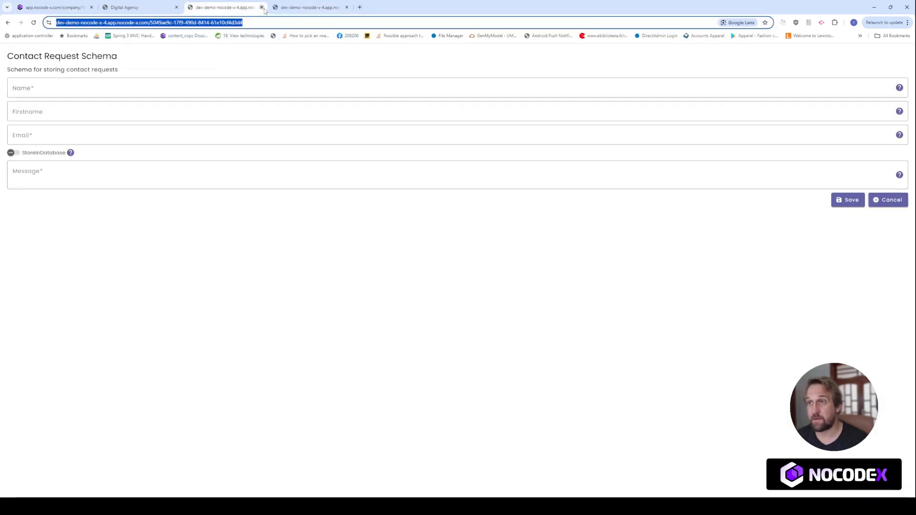
{"action": "left_click", "coordinate": [262, 8]}
{"action": "left_click_drag", "start_coordinate": [170, 71], "coordinate": [5, 56]}
{"action": "left_click", "coordinate": [193, 244]}
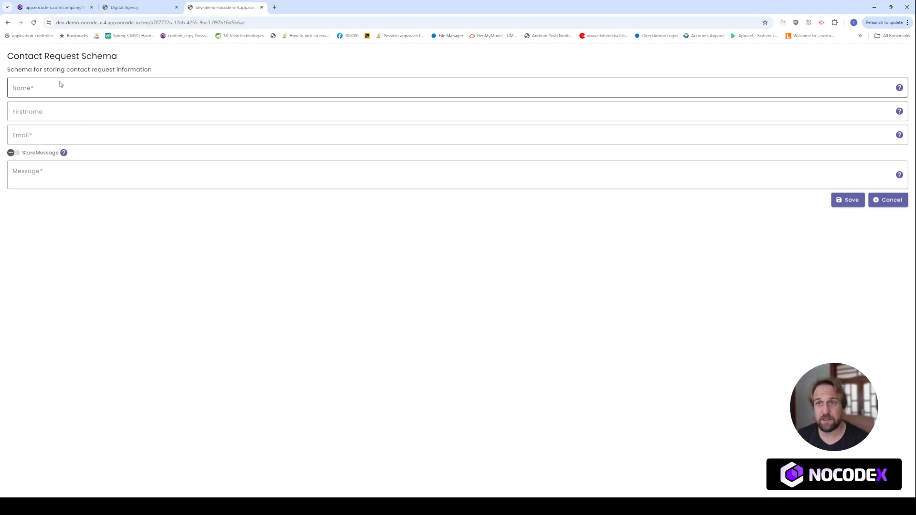
- Tab through the Name field and leave it empty to check required-field validation
{"action": "left_click", "coordinate": [41, 88]}
{"action": "key", "text": "Tab"}
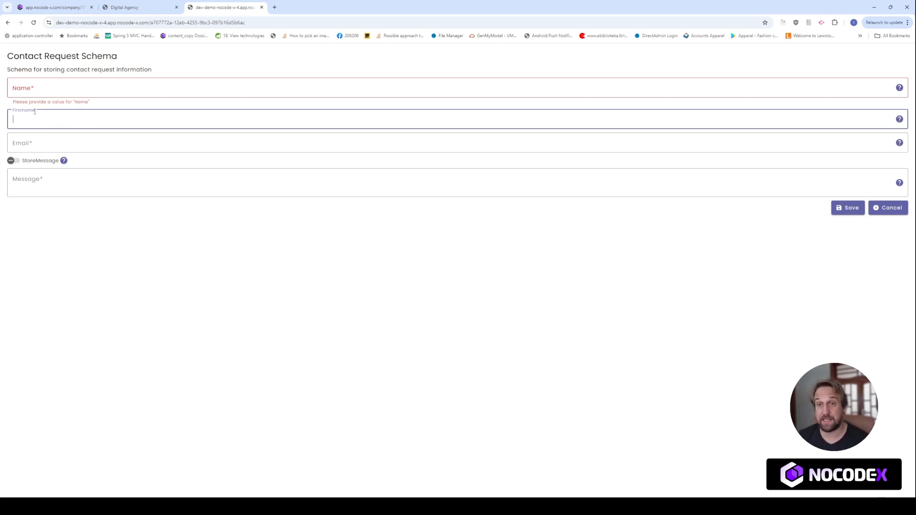
{"action": "left_click", "coordinate": [51, 92]}
{"action": "left_click", "coordinate": [308, 74]}
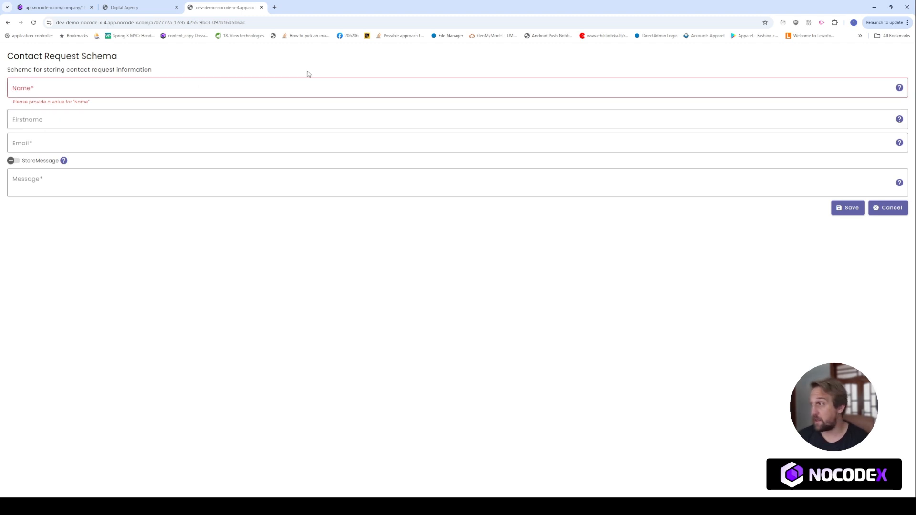
{"action": "mouse_move", "coordinate": [898, 90]}
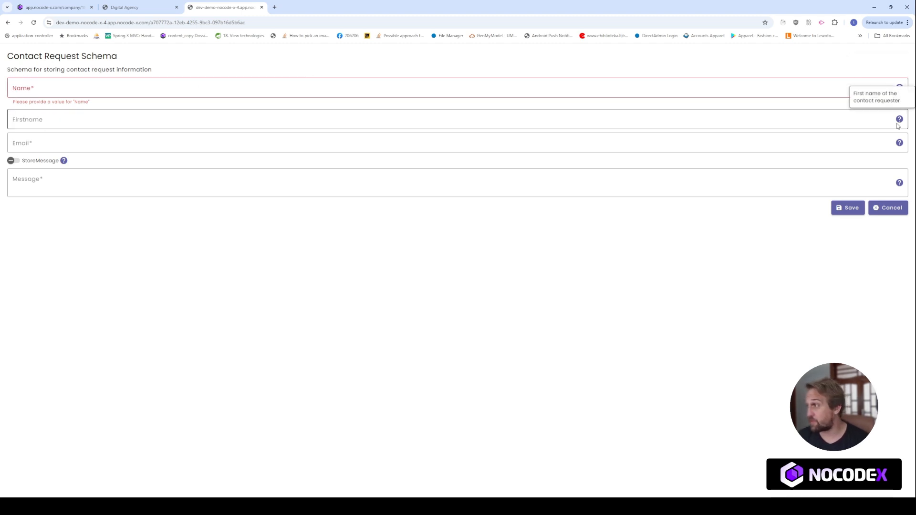
{"action": "mouse_move", "coordinate": [895, 178]}
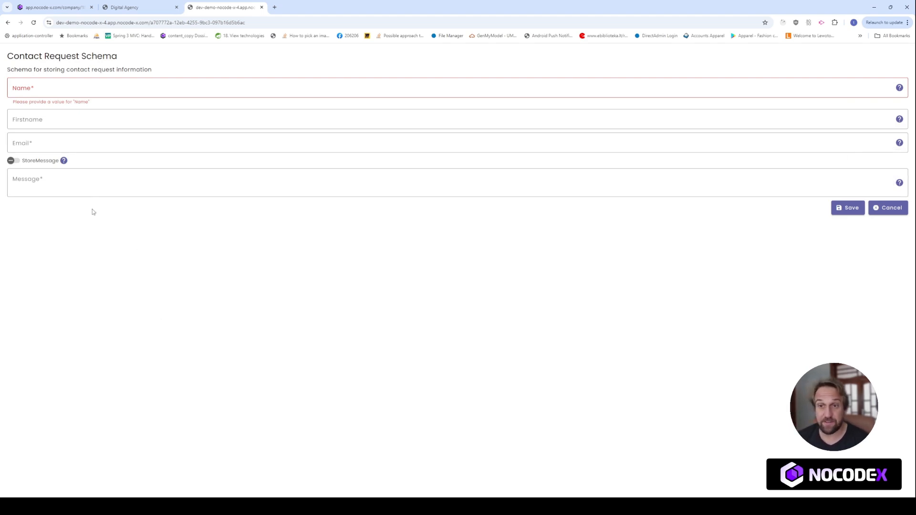
- Fill in the contact's last name, first name and e-mail address in the form
{"action": "left_click", "coordinate": [65, 86]}
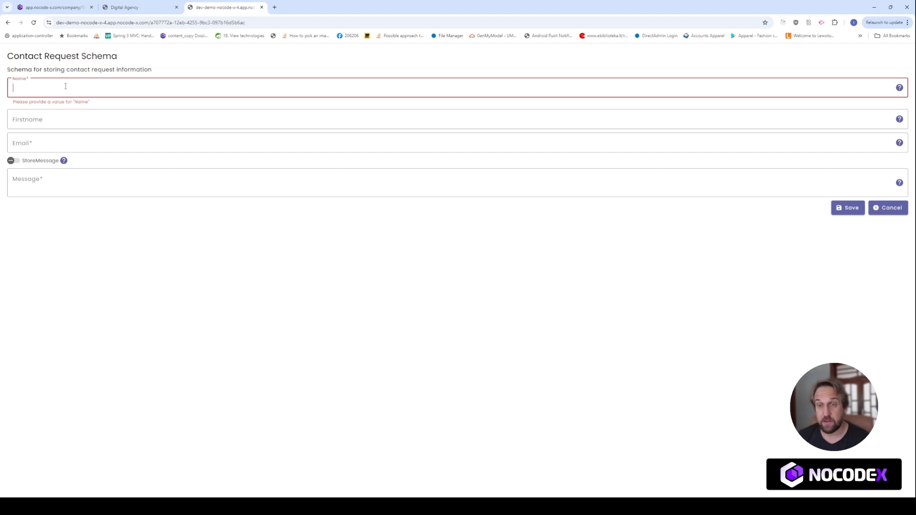
{"action": "type", "text": "asdf"}
{"action": "key", "text": "BackSpace"}
{"action": "key", "text": "BackSpace"}
{"action": "key", "text": "BackSpace"}
{"action": "key", "text": "BackSpace"}
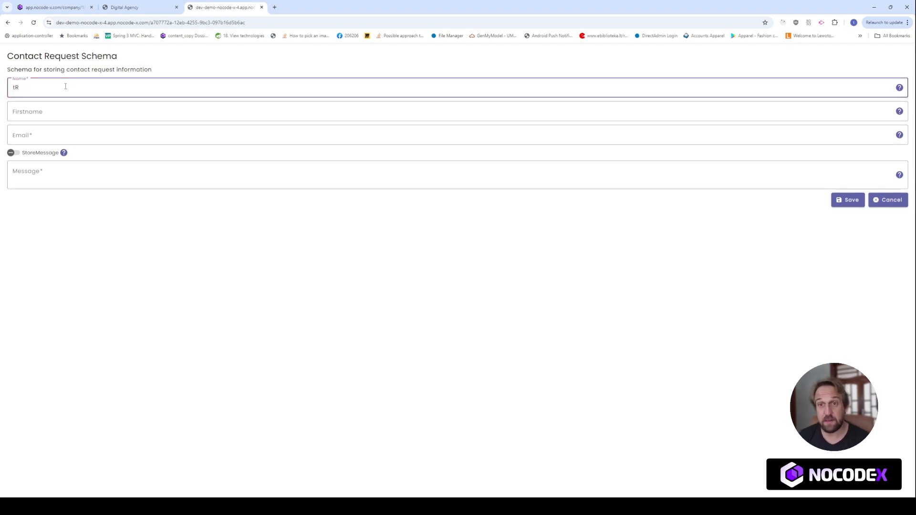
{"action": "key", "text": "Tab"}
{"action": "type", "text": "trist"}
{"action": "key", "text": "BackSpace"}
{"action": "key", "text": "BackSpace"}
{"action": "key", "text": "BackSpace"}
{"action": "key", "text": "BackSpace"}
{"action": "type", "text": "asdf"}
{"action": "key", "text": "BackSpace"}
{"action": "key", "text": "BackSpace"}
{"action": "key", "text": "BackSpace"}
{"action": "key", "text": "BackSpace"}
{"action": "type", "text": "Tristan"}
{"action": "key", "text": "Tab"}
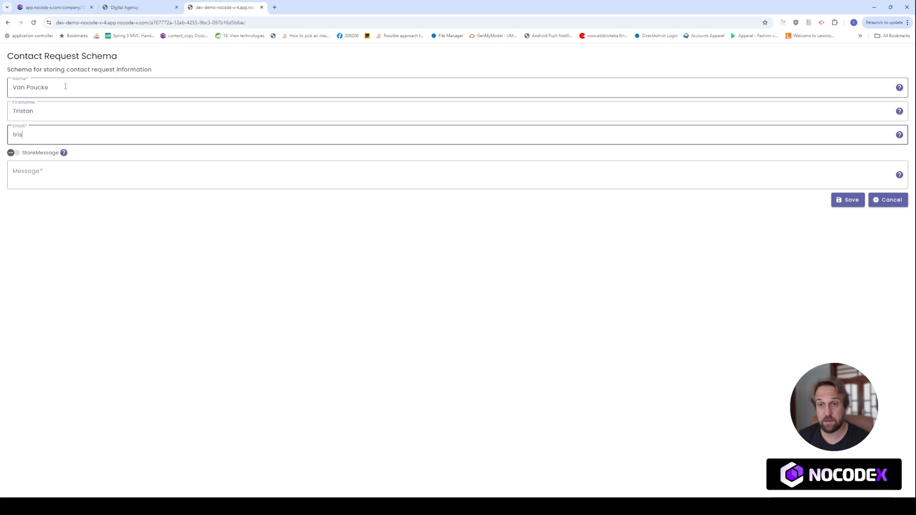
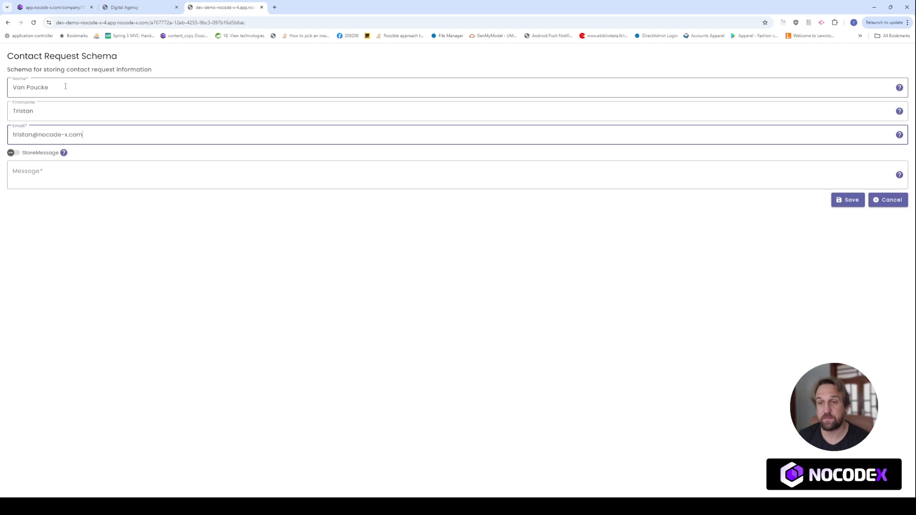
- Enable StoreMessage, enter the message 'Hey ho this is my message' and save the form
{"action": "left_click", "coordinate": [14, 153]}
{"action": "left_click", "coordinate": [37, 178]}
{"action": "left_click", "coordinate": [37, 178]}
{"action": "type", "text": "ey ho "}
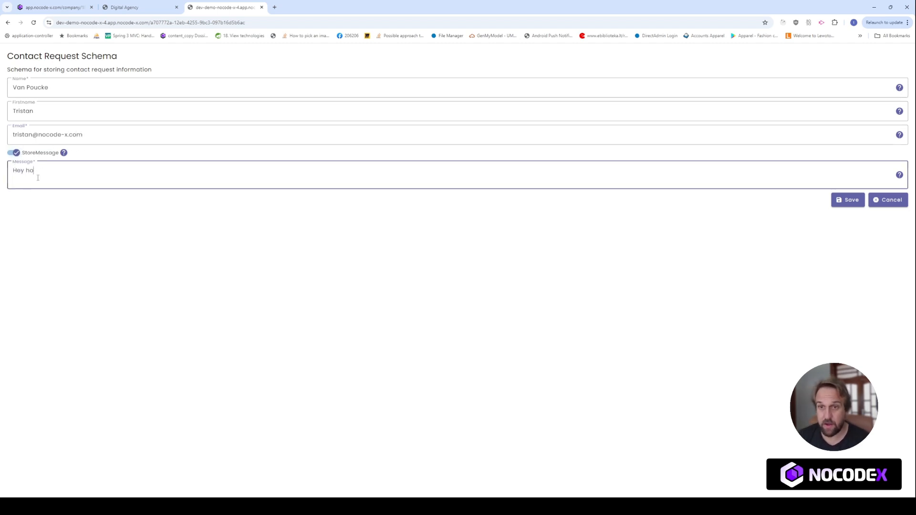
{"action": "type", "text": "this is my "}
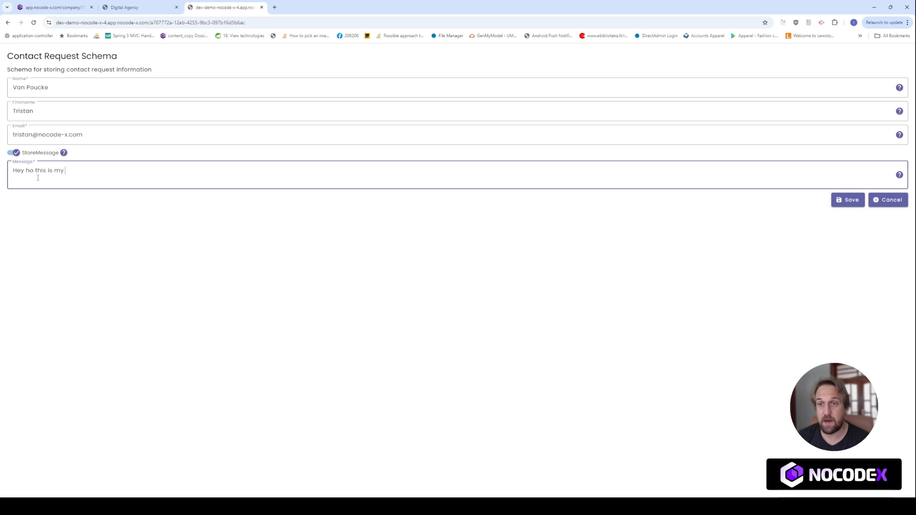
{"action": "type", "text": "message!"}
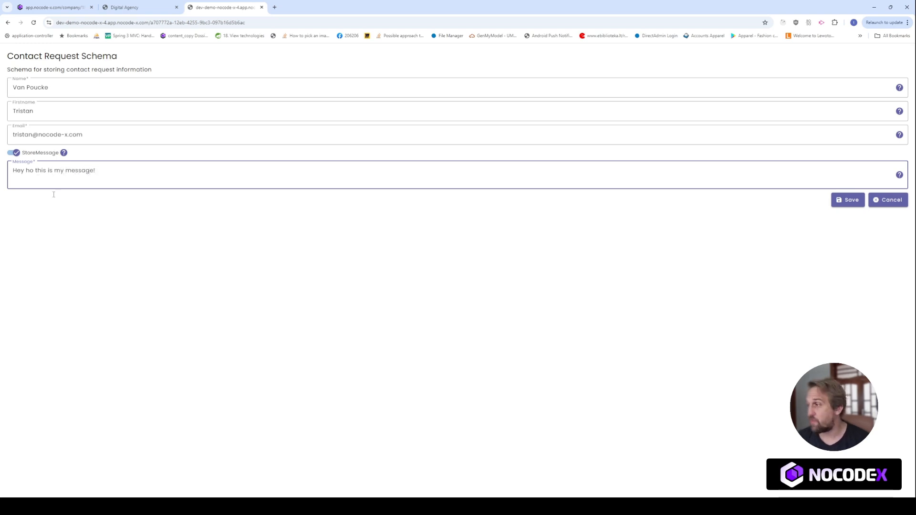
{"action": "left_click", "coordinate": [844, 202]}
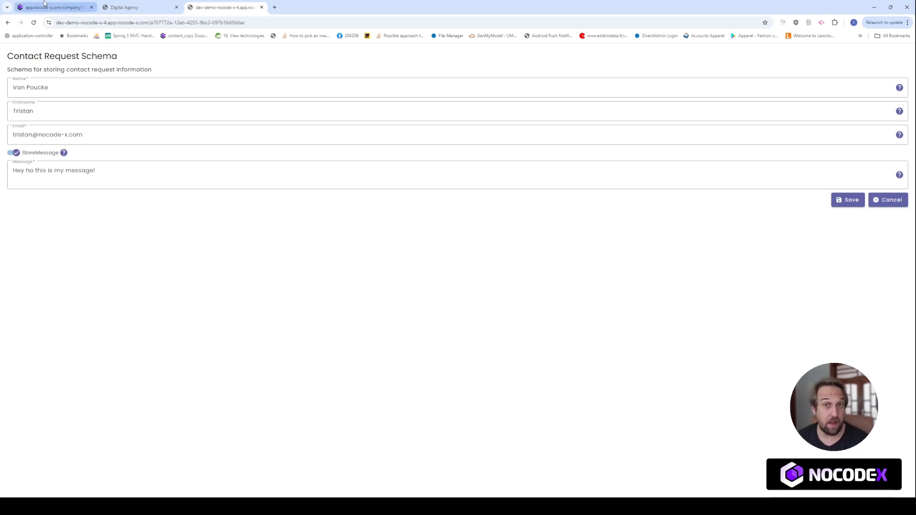
- Open the stored Contact Request Schema record in Data and copy its record ID
{"action": "left_click", "coordinate": [44, 4]}
{"action": "left_click", "coordinate": [206, 109]}
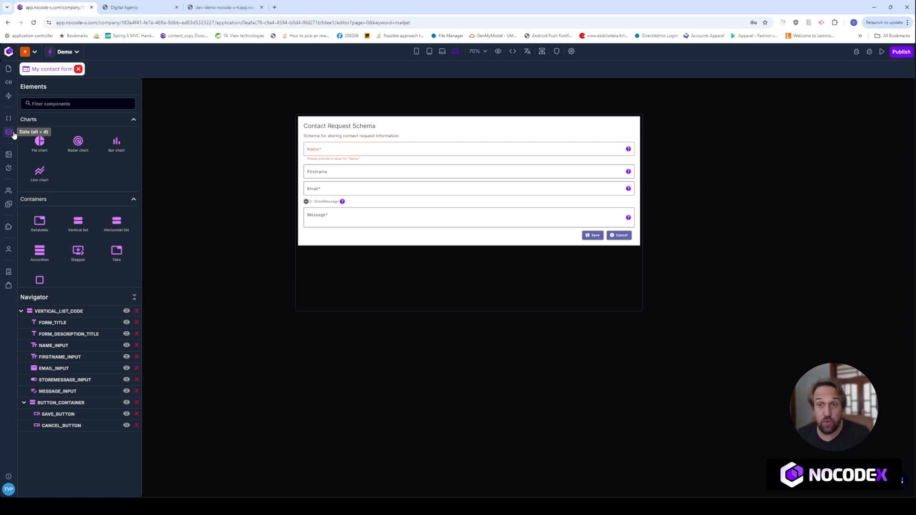
{"action": "left_click", "coordinate": [13, 135]}
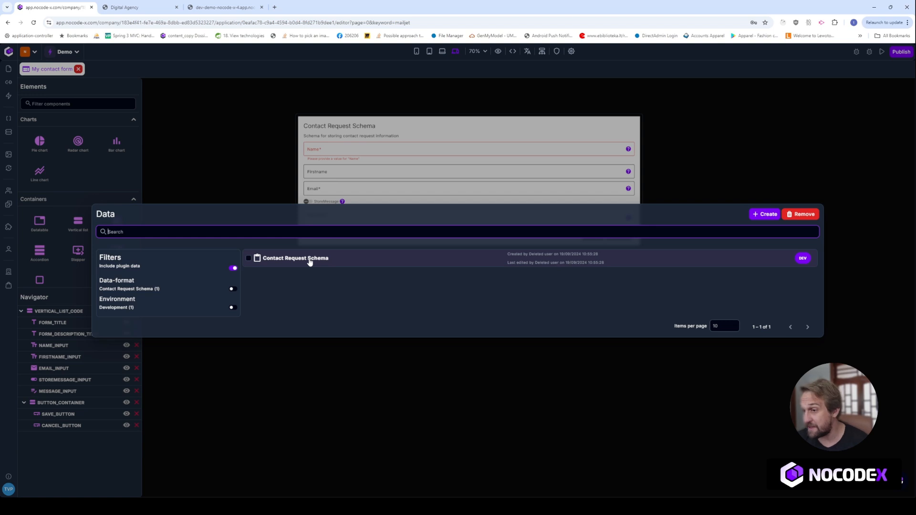
{"action": "key", "text": "Escape"}
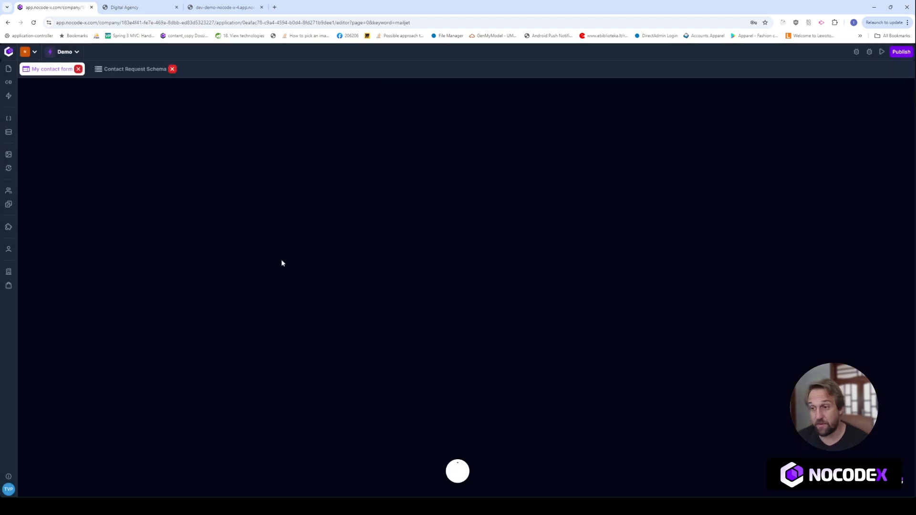
{"action": "left_click_drag", "start_coordinate": [179, 300], "coordinate": [163, 236]}
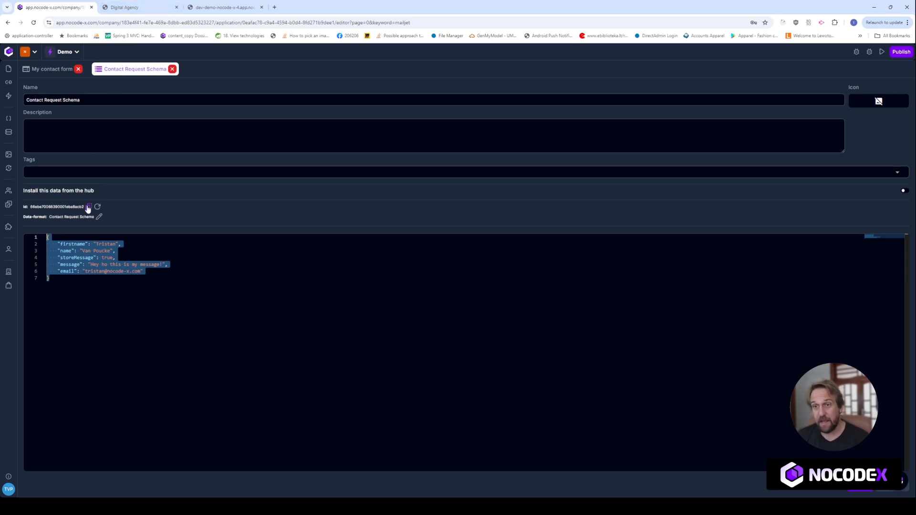
{"action": "left_click", "coordinate": [91, 209]}
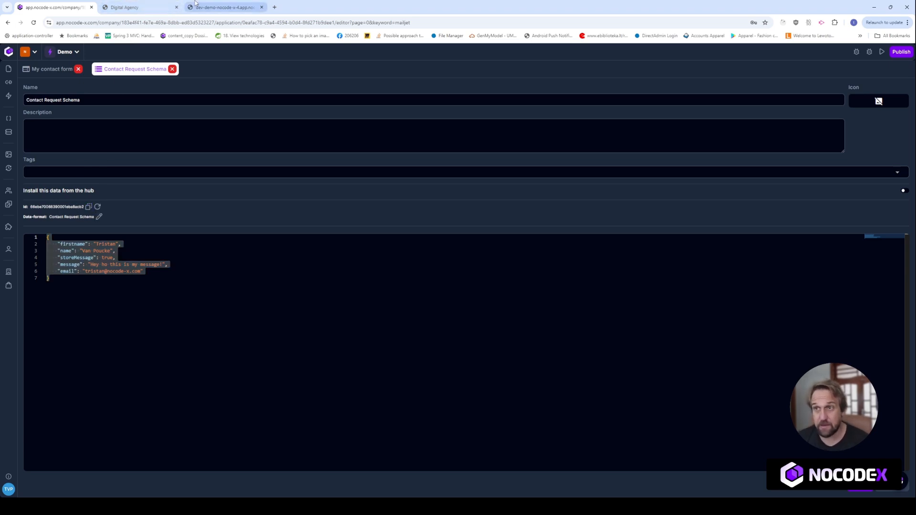
{"action": "left_click", "coordinate": [225, 8]}
- Load the preview with '?ID=' plus the copied ID, append 456 to the first name and save
{"action": "left_click", "coordinate": [267, 27]}
{"action": "left_click", "coordinate": [271, 23]}
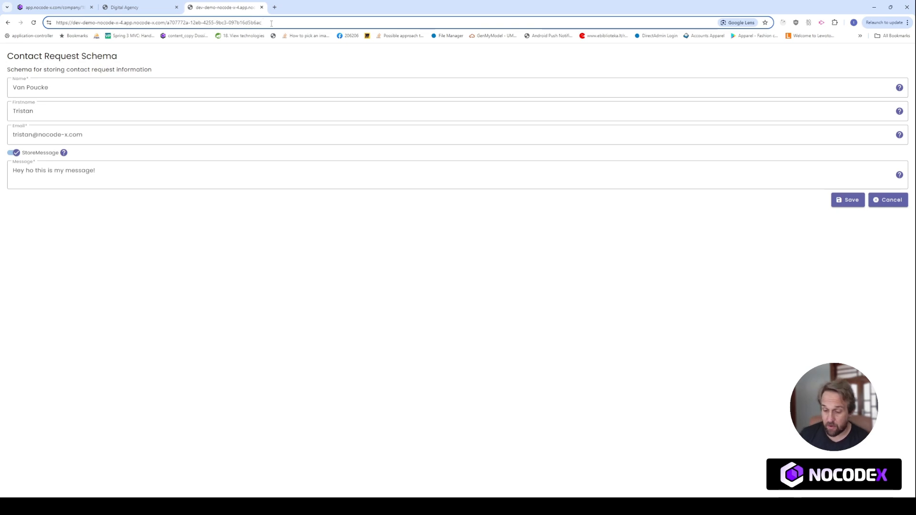
{"action": "type", "text": "?ID="}
{"action": "key", "text": "ctrl+v"}
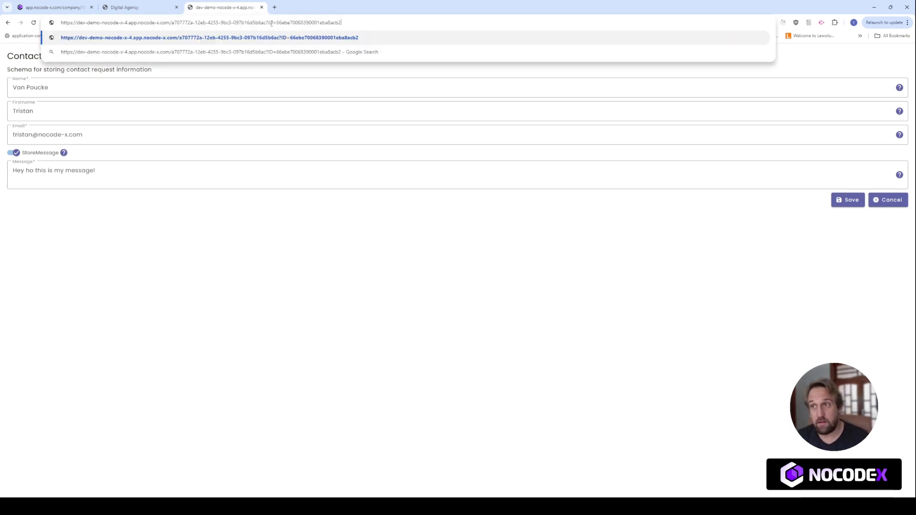
{"action": "key", "text": "Return"}
{"action": "left_click", "coordinate": [74, 109]}
{"action": "type", "text": "456"}
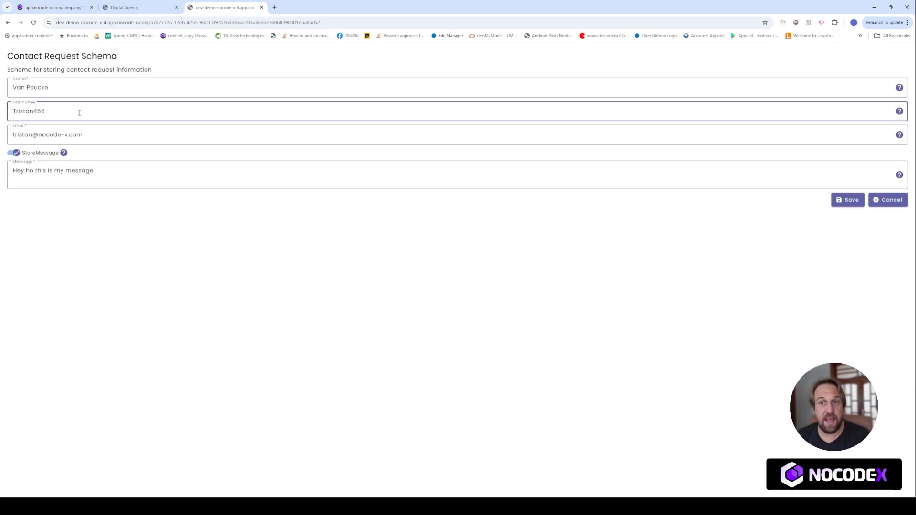
{"action": "left_click", "coordinate": [849, 201]}
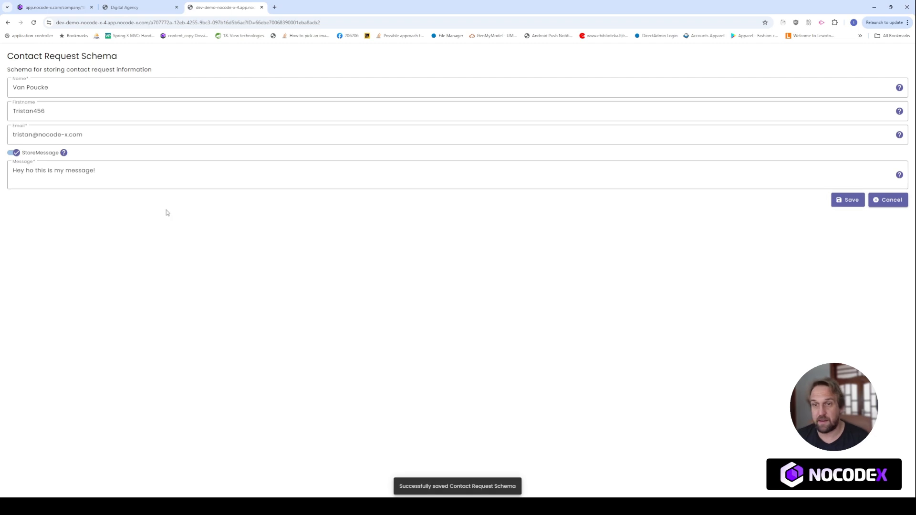
{"action": "mouse_move", "coordinate": [48, 110]}
{"action": "left_mouse_down"}
{"action": "mouse_move", "coordinate": [25, 110]}
{"action": "mouse_move", "coordinate": [34, 110]}
{"action": "left_mouse_up"}
- Refresh the stored record to confirm the first name now ends in 456, then open My contact form's template settings
{"action": "left_click", "coordinate": [53, 7]}
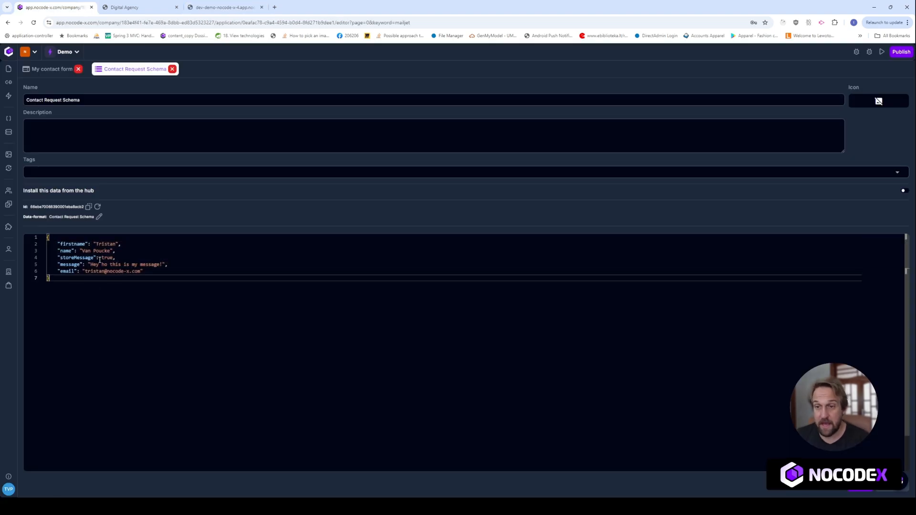
{"action": "left_click", "coordinate": [97, 207]}
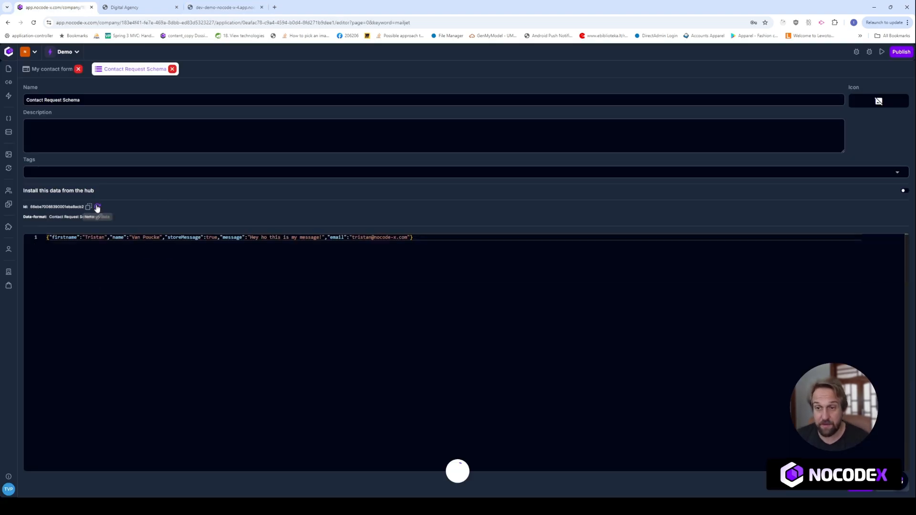
{"action": "left_click", "coordinate": [118, 244]}
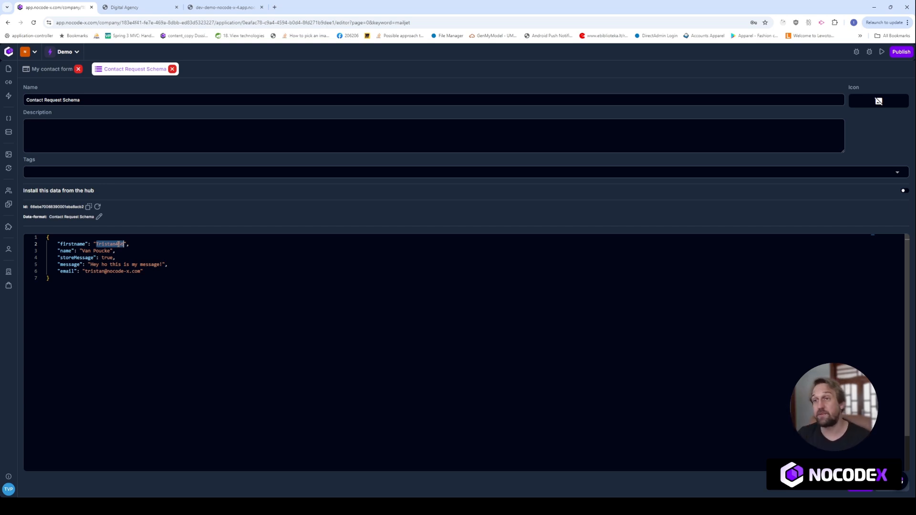
{"action": "left_click", "coordinate": [129, 237]}
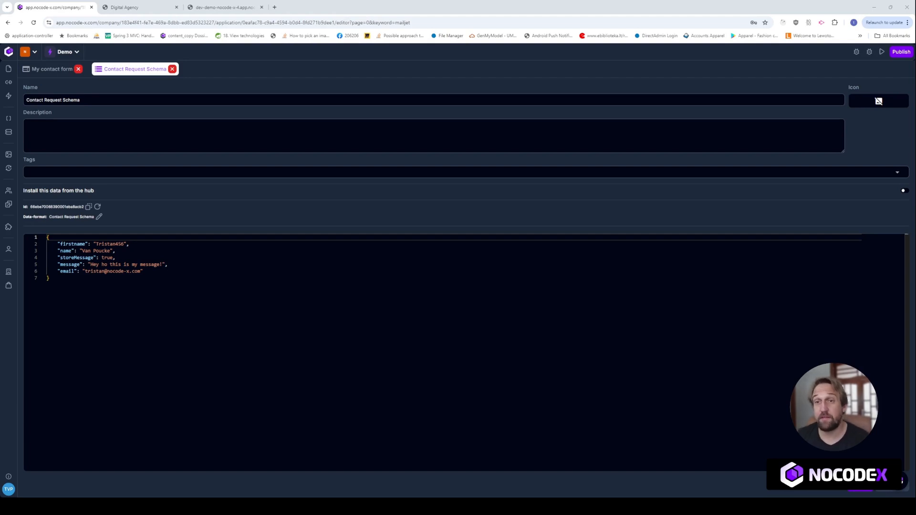
{"action": "left_click", "coordinate": [53, 69]}
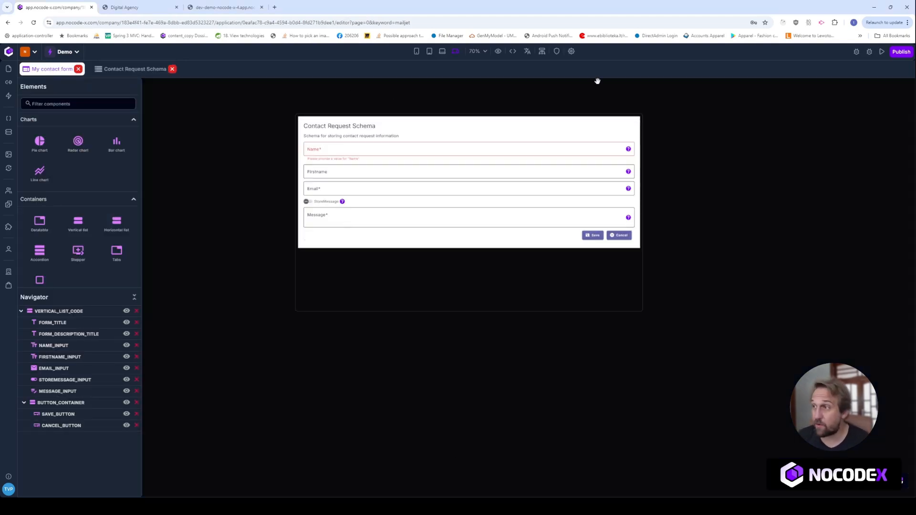
{"action": "left_click", "coordinate": [571, 51]}
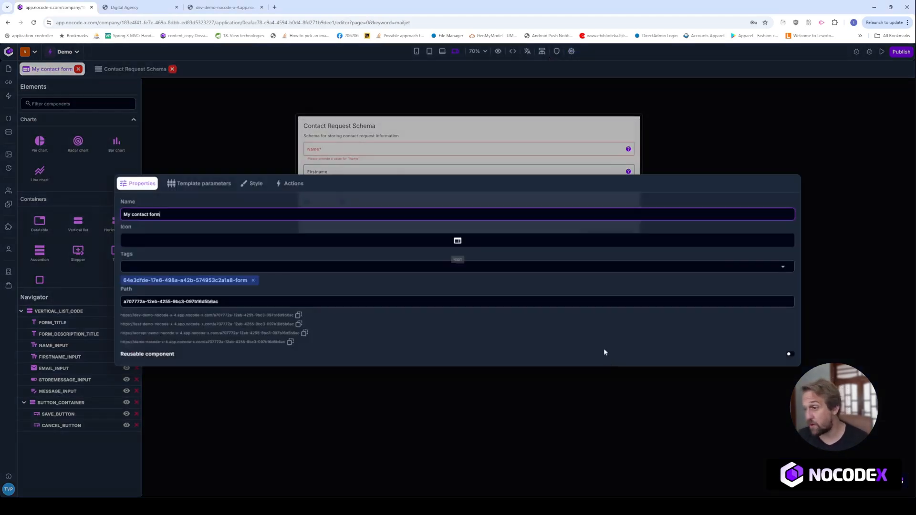
- Make My contact form reusable, then create a blank web-page template and filter elements by 'cont'
{"action": "left_click", "coordinate": [790, 356]}
{"action": "left_click", "coordinate": [575, 411]}
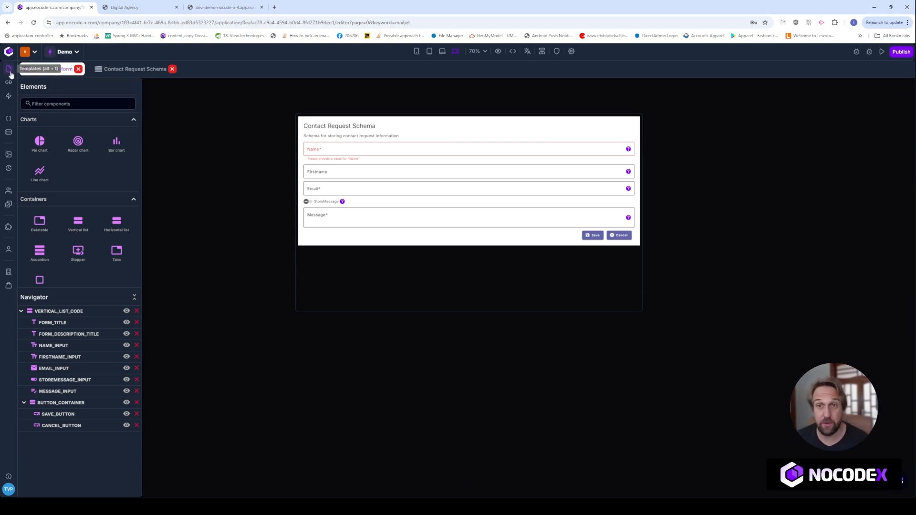
{"action": "left_click", "coordinate": [52, 69]}
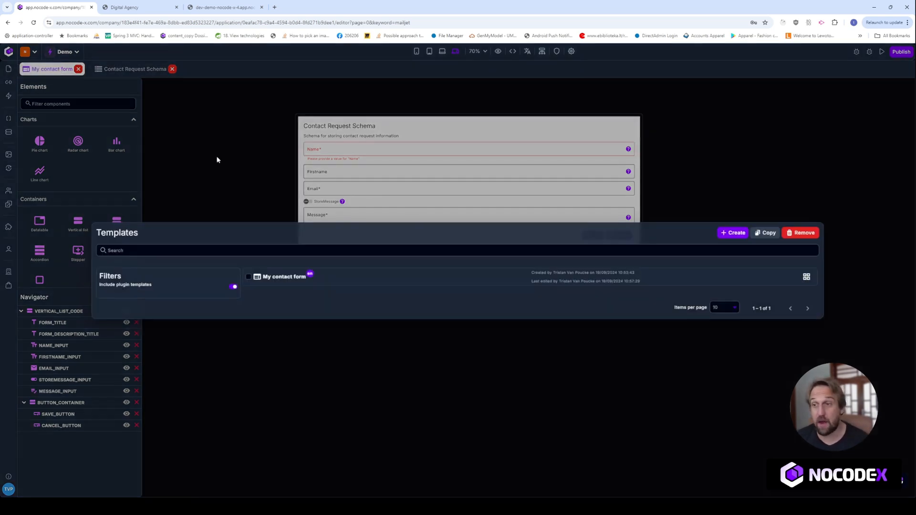
{"action": "left_click", "coordinate": [734, 234]}
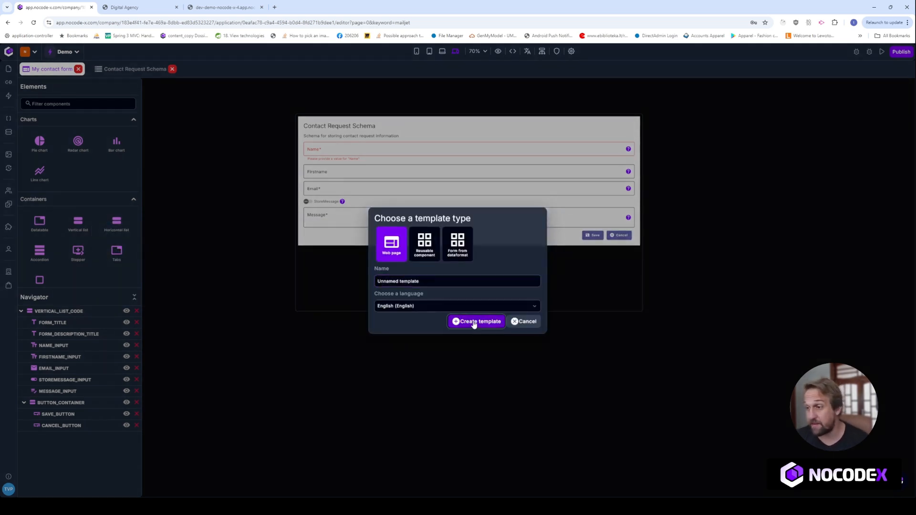
{"action": "left_click", "coordinate": [473, 323]}
{"action": "type", "text": "cont"}
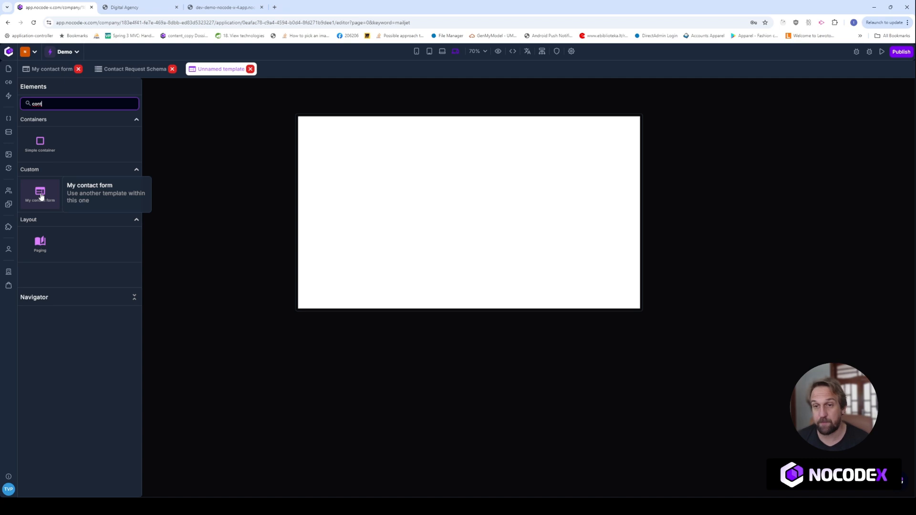
- Place My contact form at the top of the new template and set its height to 500 px
{"action": "left_click_drag", "start_coordinate": [41, 196], "coordinate": [389, 187]}
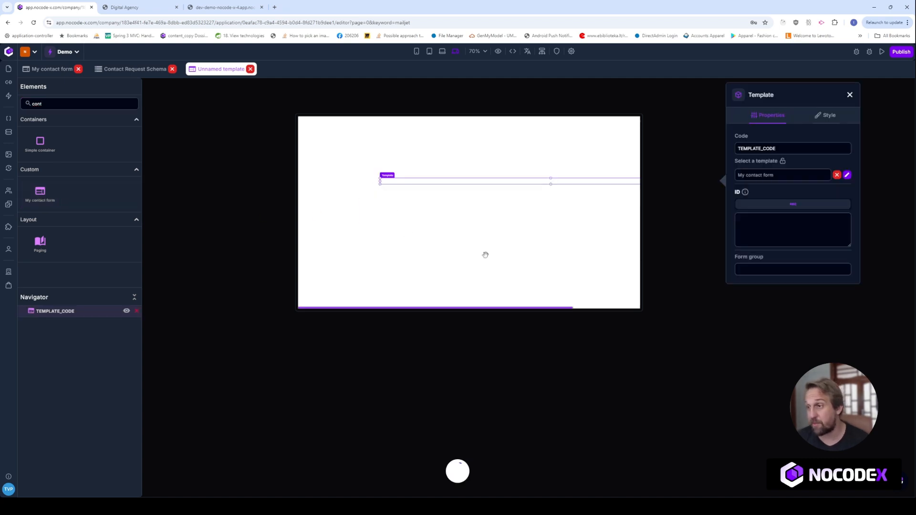
{"action": "left_click_drag", "start_coordinate": [517, 184], "coordinate": [485, 152]}
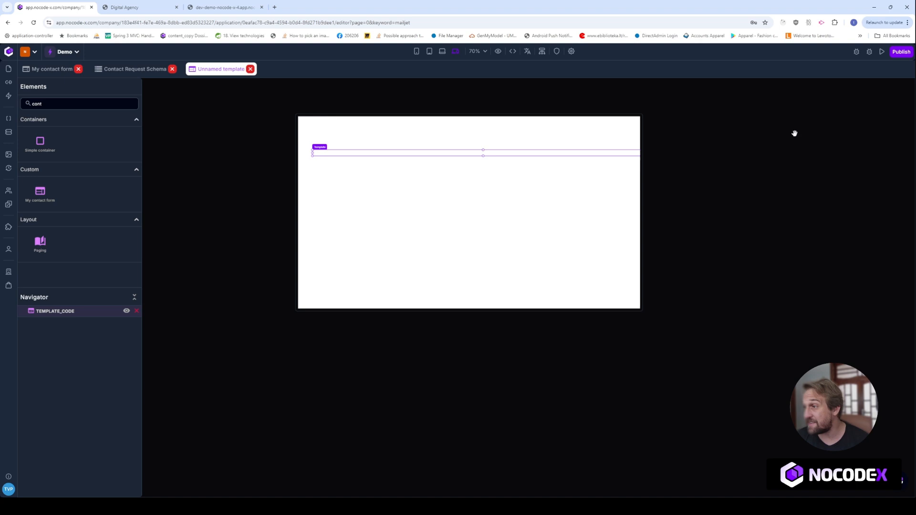
{"action": "left_click", "coordinate": [442, 153]}
{"action": "left_click", "coordinate": [768, 115]}
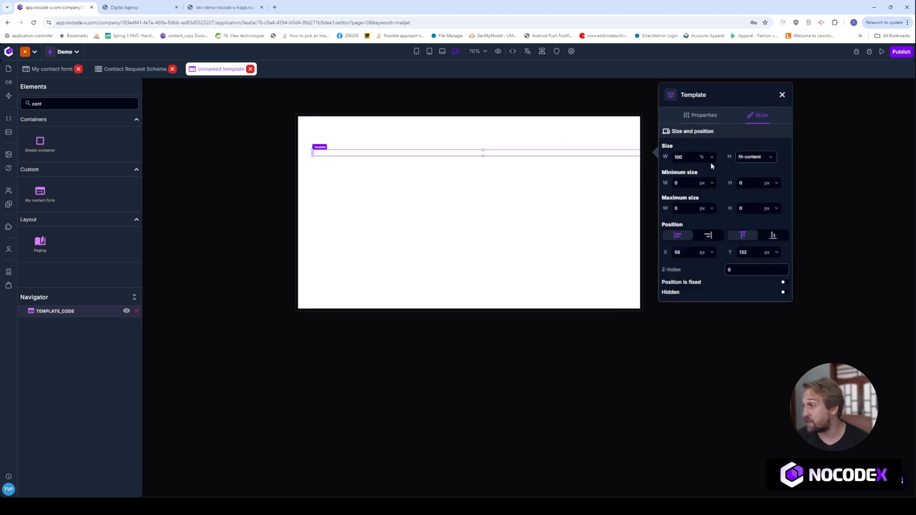
{"action": "left_click", "coordinate": [748, 156]}
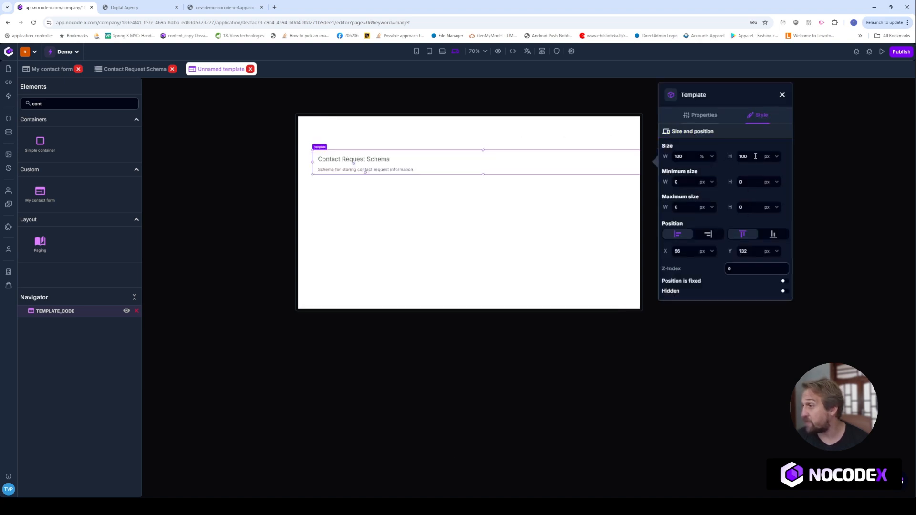
{"action": "type", "text": "500"}
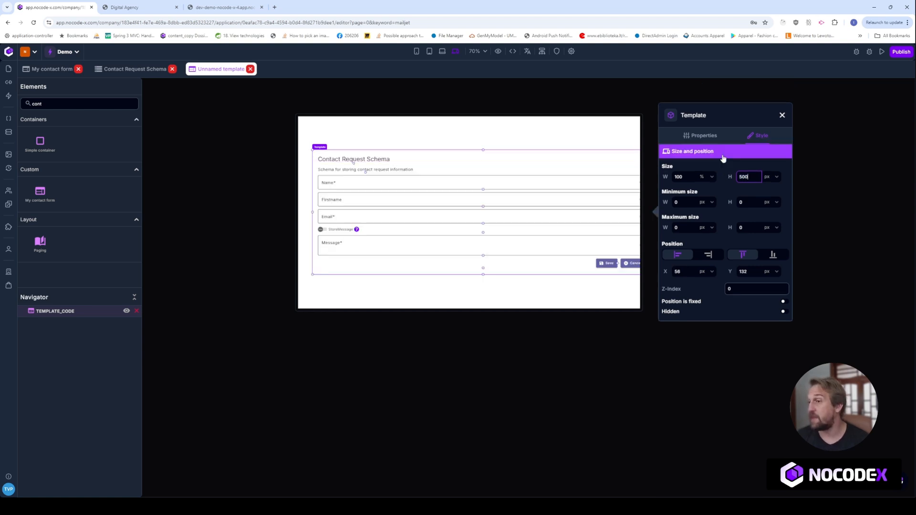
- Switch the embedded form's width unit to pixels and set it to 500, then edit its ID
{"action": "left_click", "coordinate": [711, 179]}
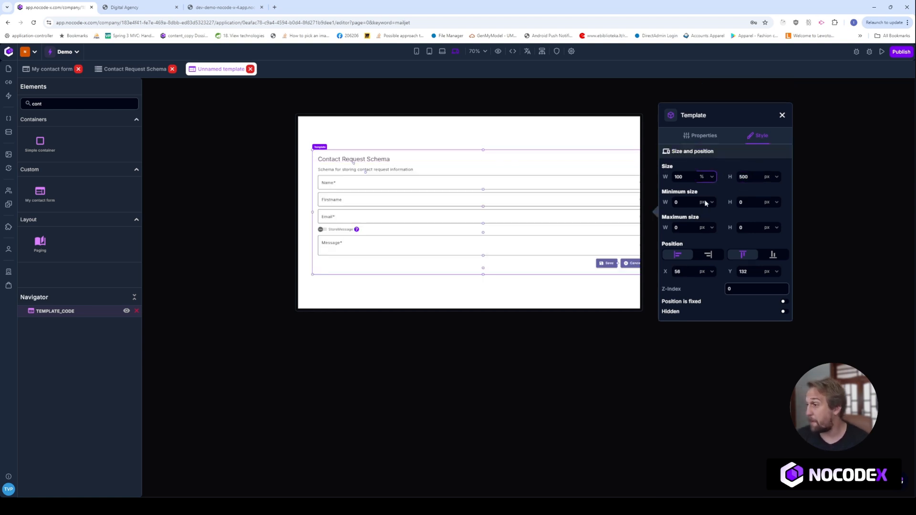
{"action": "left_click", "coordinate": [706, 228]}
{"action": "left_click", "coordinate": [369, 178]}
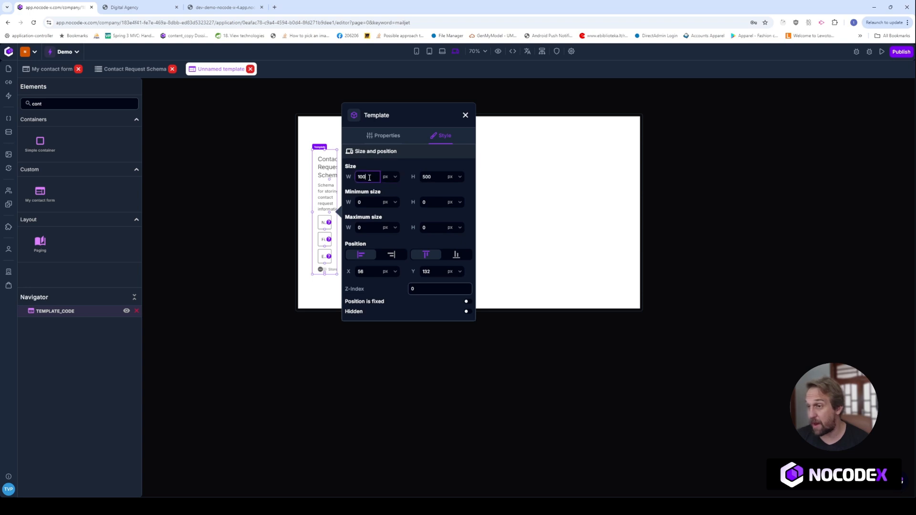
{"action": "type", "text": "500"}
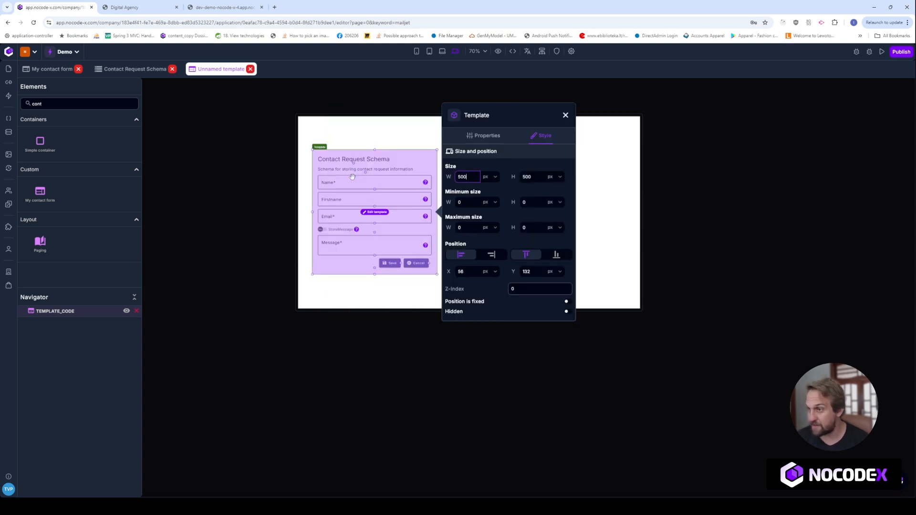
{"action": "left_click", "coordinate": [566, 115]}
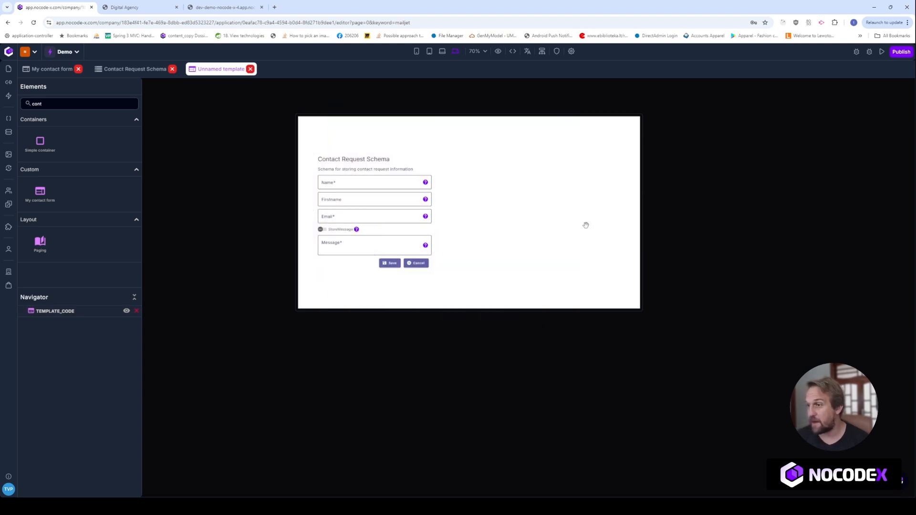
{"action": "left_click", "coordinate": [439, 202]}
{"action": "left_click", "coordinate": [506, 254]}
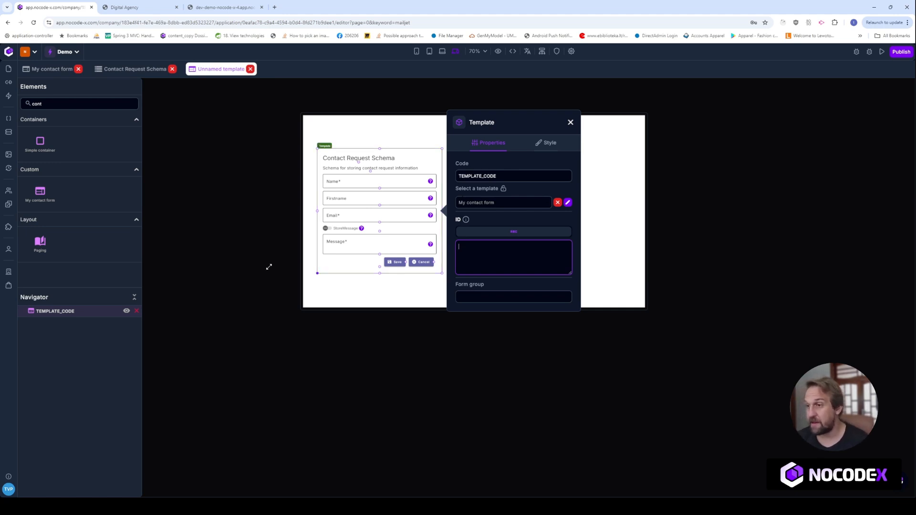
- Turn off Authentication required for the new template
{"action": "left_click", "coordinate": [288, 172]}
{"action": "left_click", "coordinate": [555, 52]}
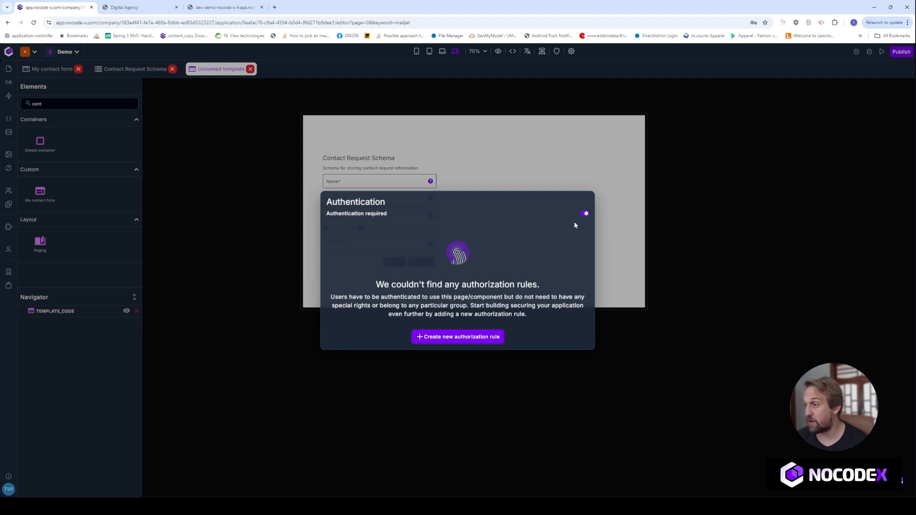
{"action": "left_click", "coordinate": [584, 213]}
{"action": "left_click", "coordinate": [547, 206]}
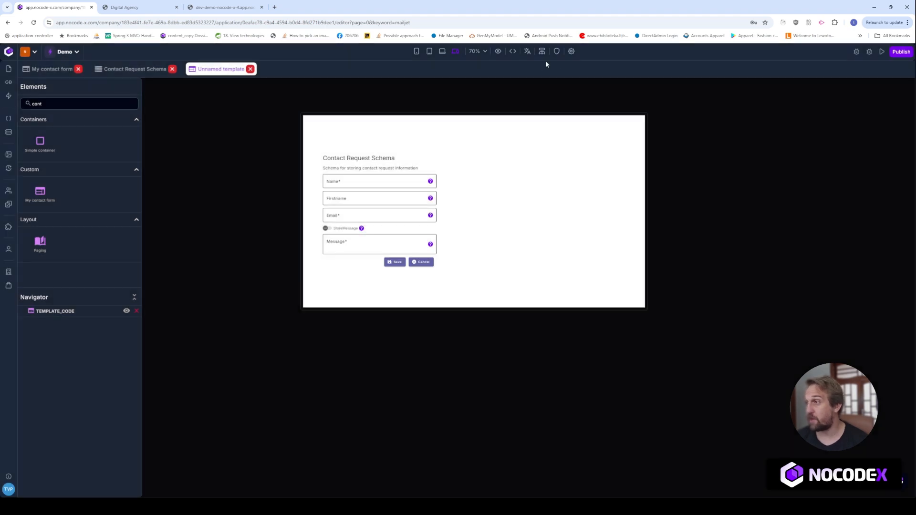
- Copy the template's dev URL from Template settings and load it in a new browser tab
{"action": "left_click", "coordinate": [571, 51]}
{"action": "left_click", "coordinate": [297, 310]}
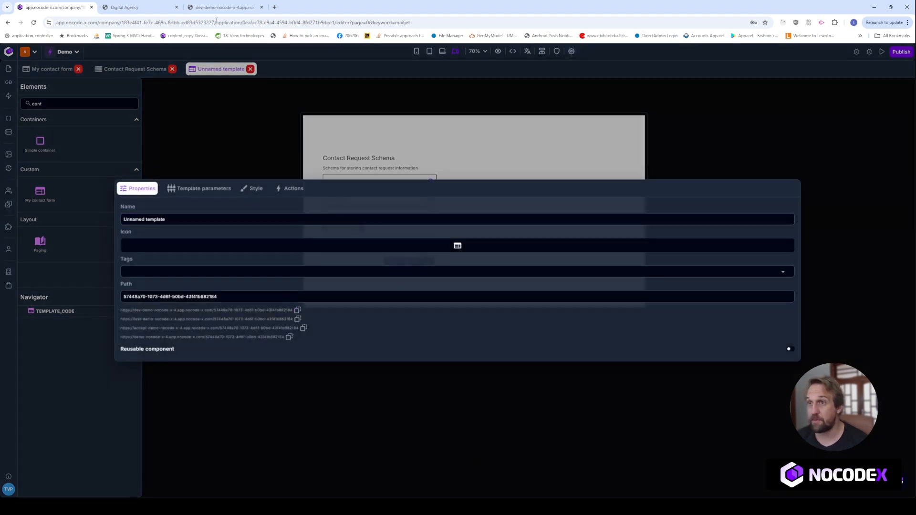
{"action": "left_click", "coordinate": [274, 7]}
{"action": "key", "text": "Return"}
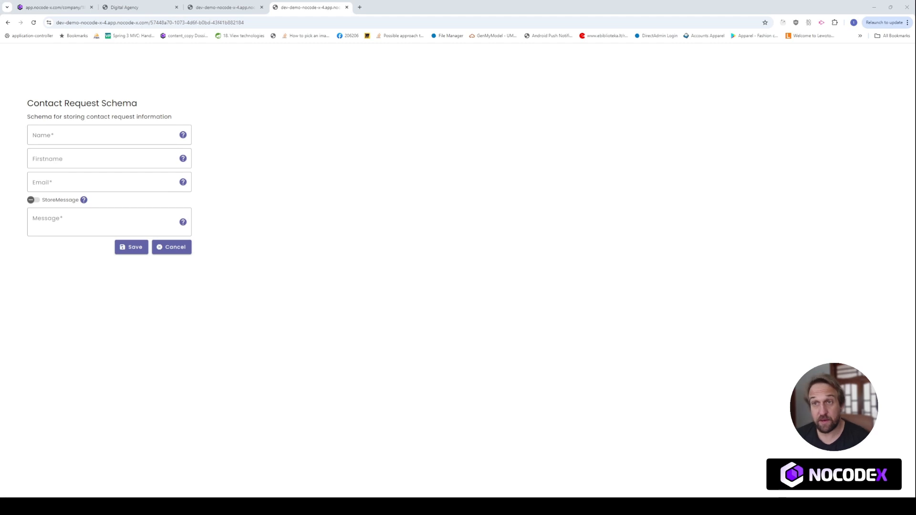
- Look over the Digital Agency page, then switch back to the NoCode-X editor tab
{"action": "left_click", "coordinate": [134, 8]}
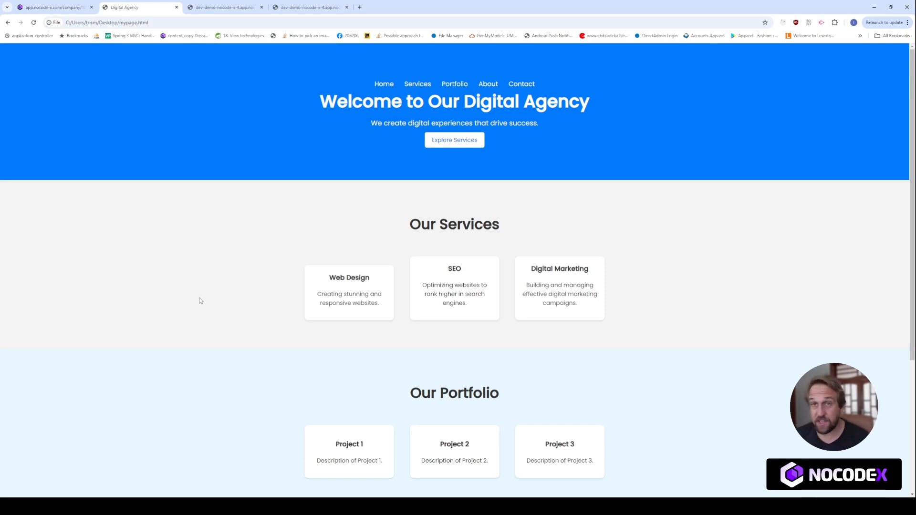
{"action": "scroll", "coordinate": [169, 339], "scroll_direction": "down", "scroll_amount": 4}
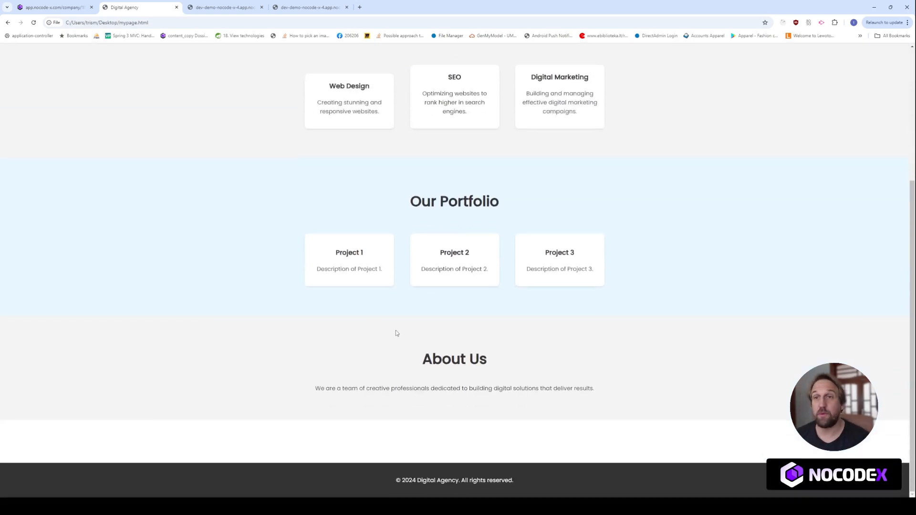
{"action": "left_click", "coordinate": [61, 9]}
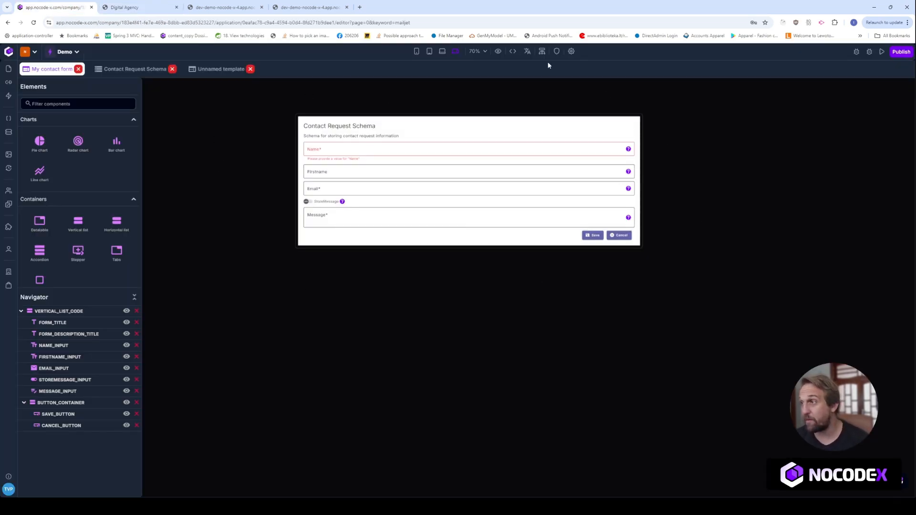
- Copy the template's nocodex-page embed snippet and loader script from the Code popup
{"action": "left_click", "coordinate": [513, 52]}
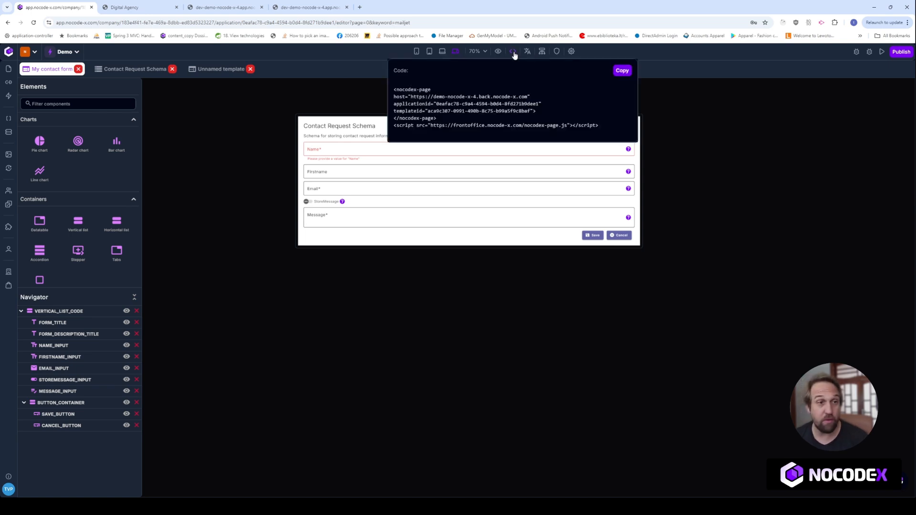
{"action": "left_click", "coordinate": [621, 72]}
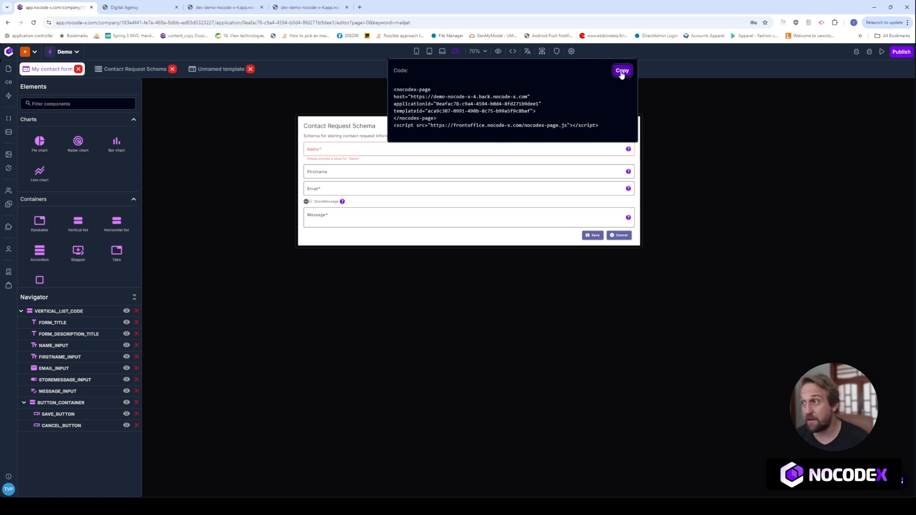
{"action": "left_click", "coordinate": [237, 243]}
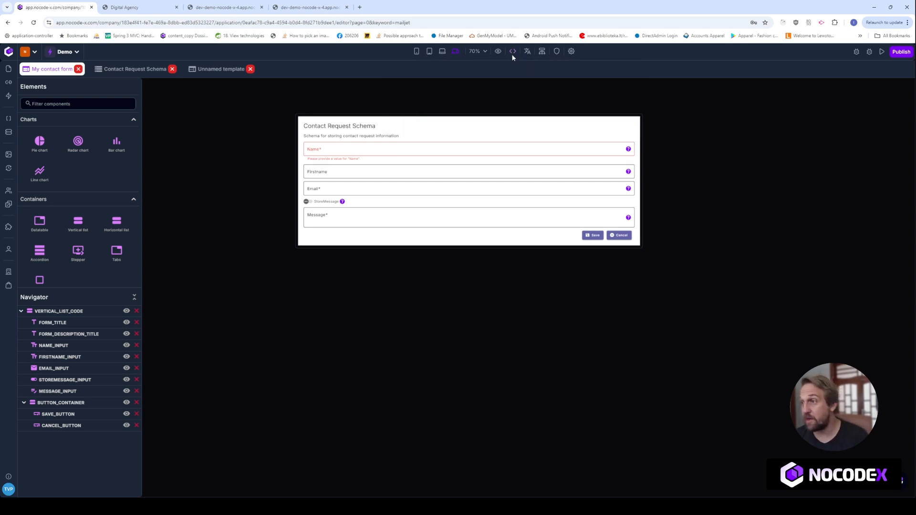
{"action": "mouse_move", "coordinate": [514, 54]}
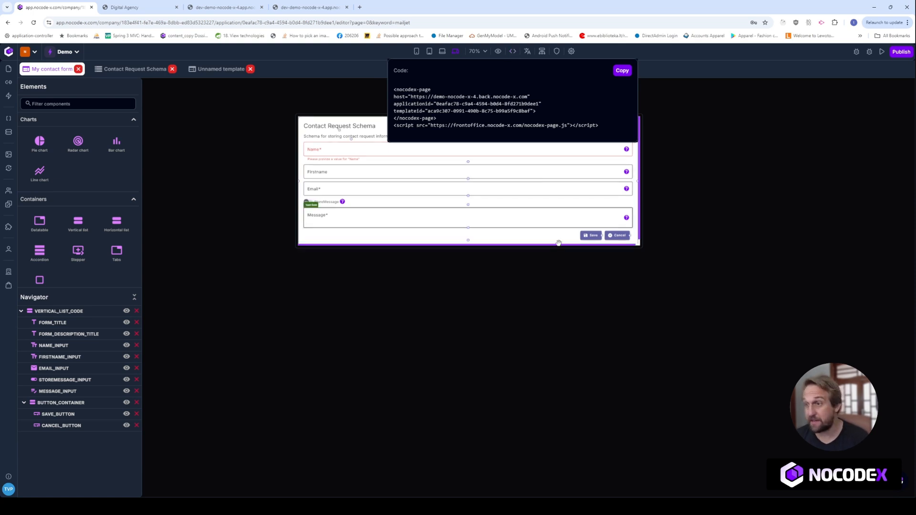
- Add a new template version with name 5 and description 5
{"action": "left_click", "coordinate": [852, 53]}
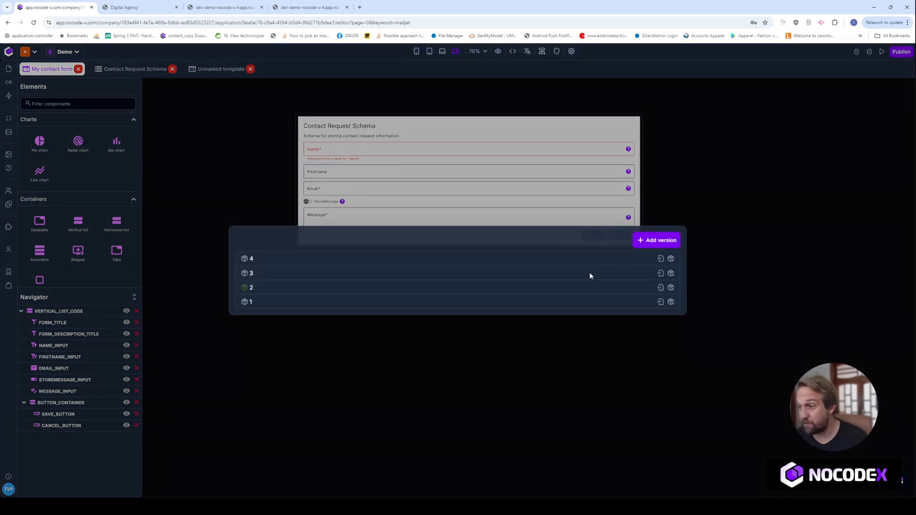
{"action": "left_click", "coordinate": [656, 240]}
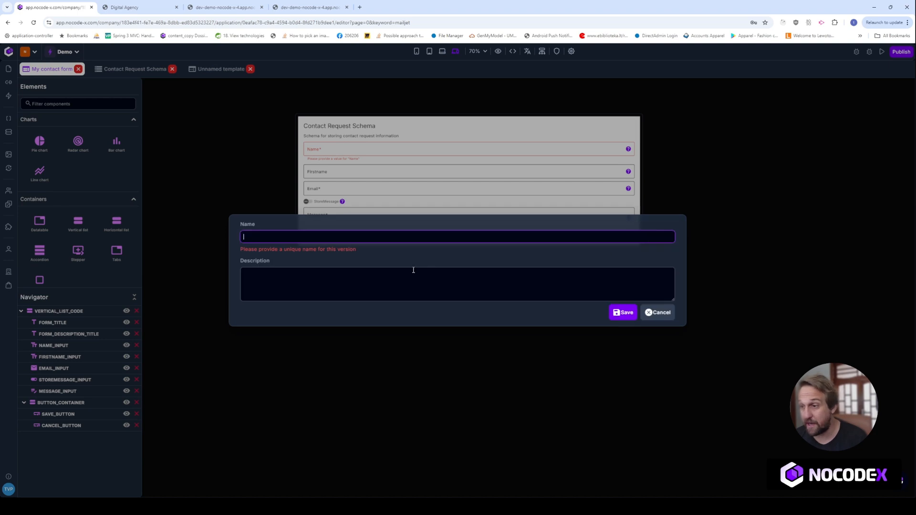
{"action": "type", "text": "5"}
{"action": "left_click", "coordinate": [340, 273]}
{"action": "type", "text": "5"}
{"action": "left_click", "coordinate": [624, 306]}
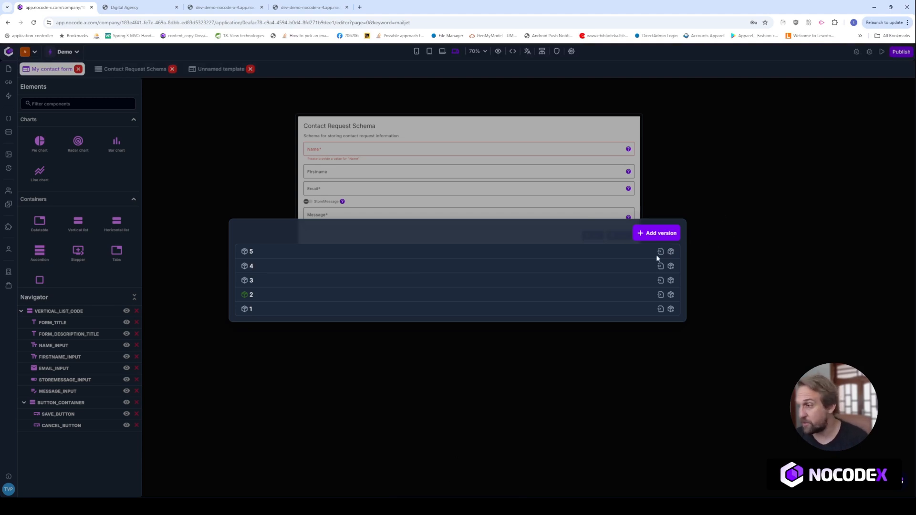
- Promote version 5 to be the live version
{"action": "left_click", "coordinate": [670, 252]}
{"action": "left_click", "coordinate": [696, 301]}
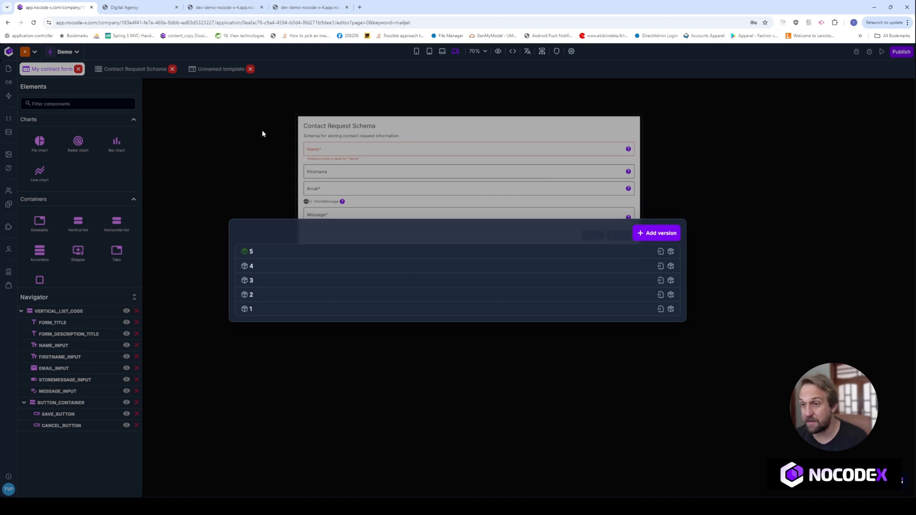
{"action": "left_click", "coordinate": [217, 115]}
- Reload the Digital Agency page so the embedded contact form appears
{"action": "left_click", "coordinate": [224, 7]}
{"action": "left_click", "coordinate": [138, 7]}
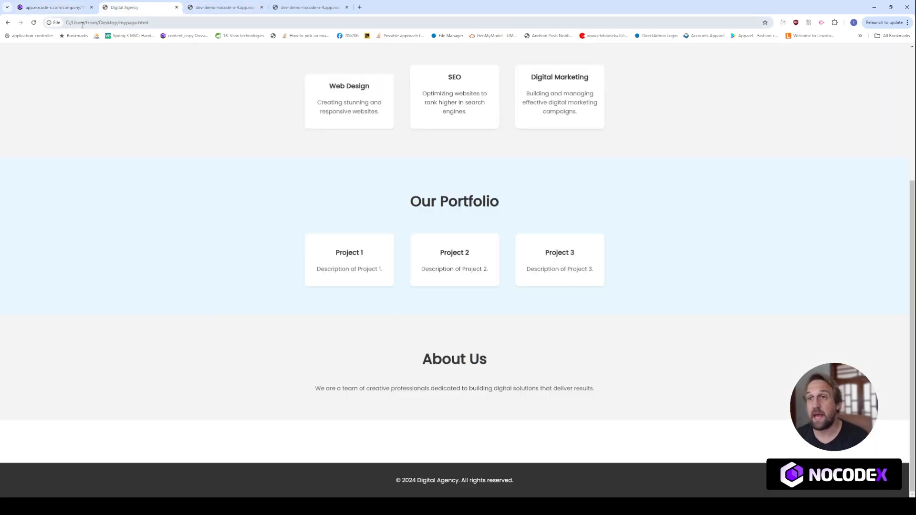
{"action": "left_click", "coordinate": [34, 22]}
{"action": "scroll", "coordinate": [232, 306], "scroll_direction": "down", "scroll_amount": 3}
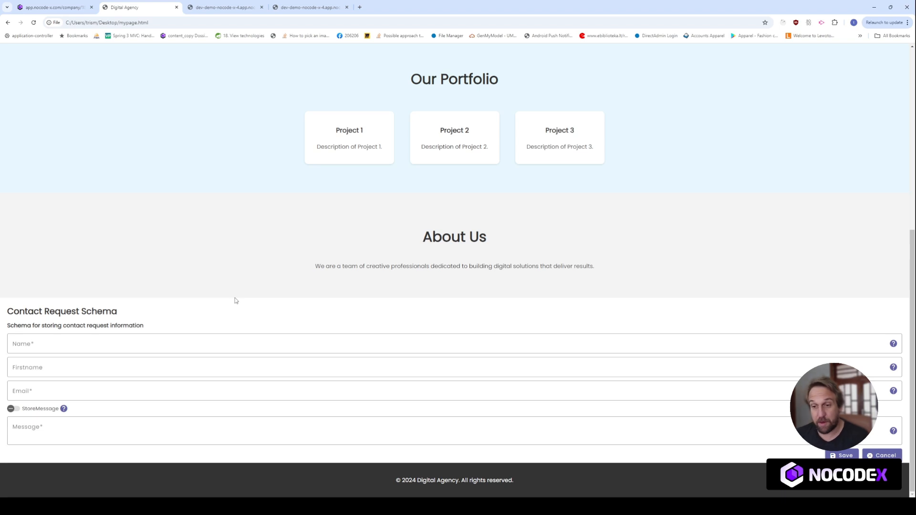
- Fill in the contact's last name, first name and e-mail address in the form
{"action": "left_click", "coordinate": [190, 344]}
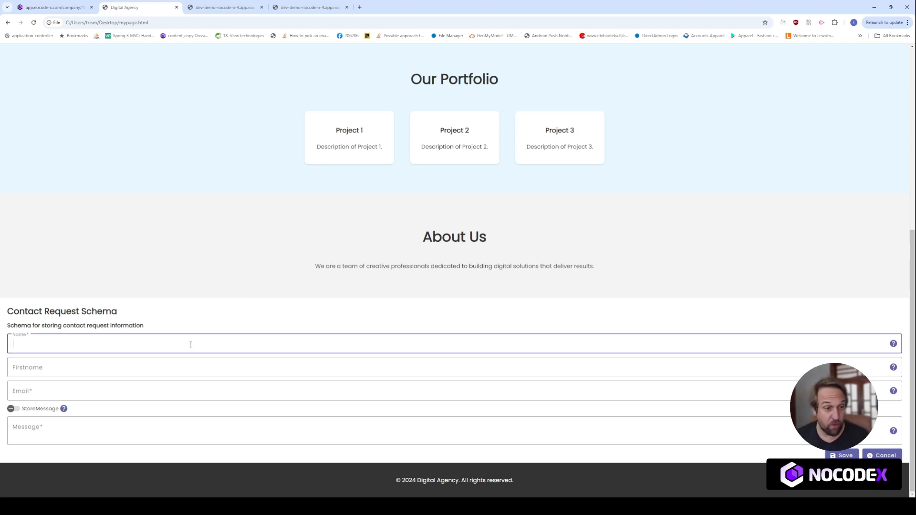
{"action": "type", "text": "Tristan"}
{"action": "key", "text": "BackSpace"}
{"action": "key", "text": "BackSpace"}
{"action": "key", "text": "BackSpace"}
{"action": "key", "text": "BackSpace"}
{"action": "key", "text": "BackSpace"}
{"action": "type", "text": "Fran"}
{"action": "key", "text": "Tab"}
{"action": "left_click", "coordinate": [190, 347]}
{"action": "key", "text": "ctrl+a"}
{"action": "key", "text": "Tab"}
{"action": "type", "text": "Fran"}
{"action": "key", "text": "Tab"}
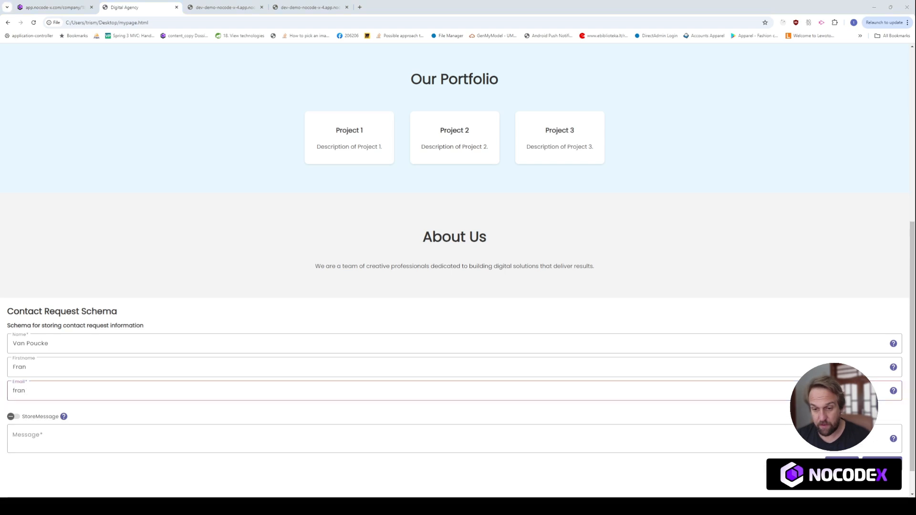
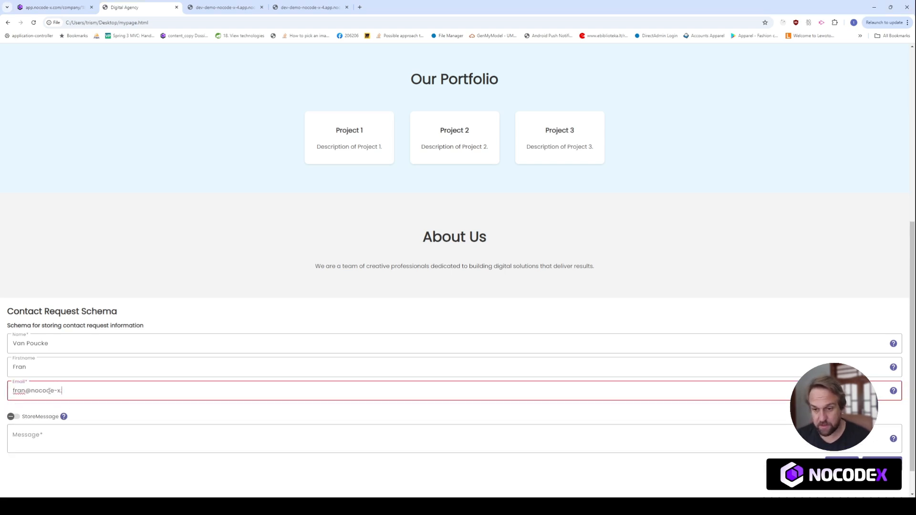
- Enable StoreMessage, enter 'My Message from my website' and save the contact request
{"action": "left_click", "coordinate": [10, 408]}
{"action": "left_click", "coordinate": [64, 432]}
{"action": "type", "text": "My M"}
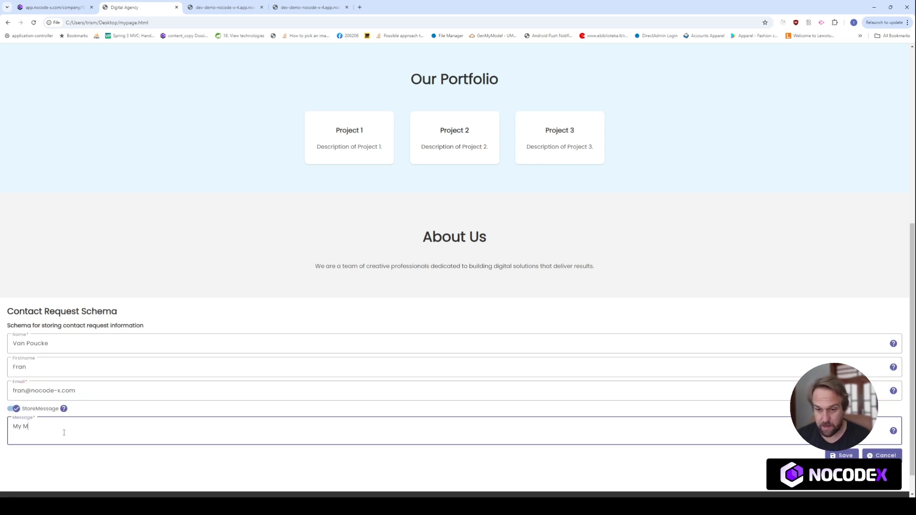
{"action": "type", "text": "essage fr"}
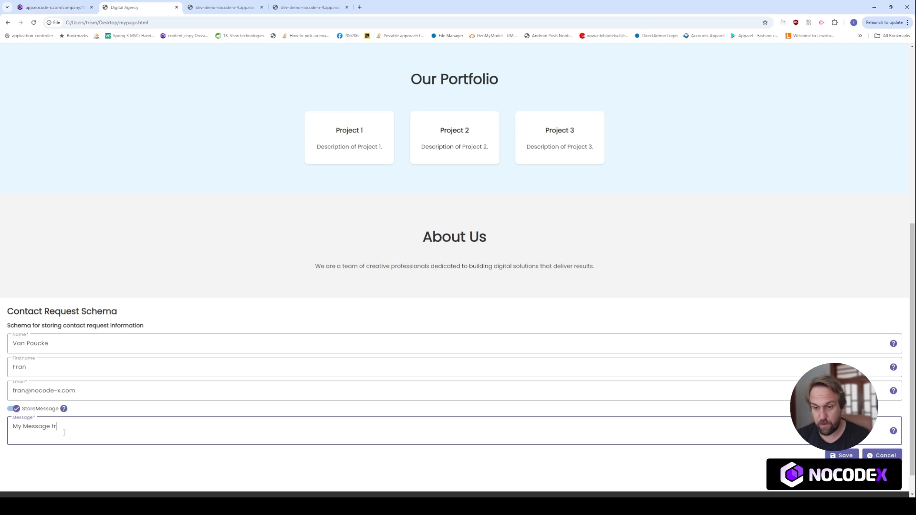
{"action": "type", "text": "om my website"}
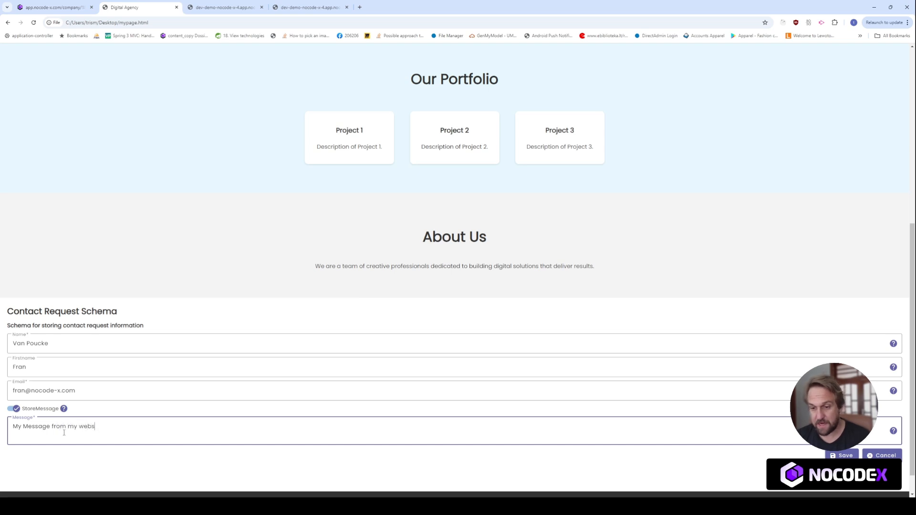
{"action": "left_click", "coordinate": [841, 455]}
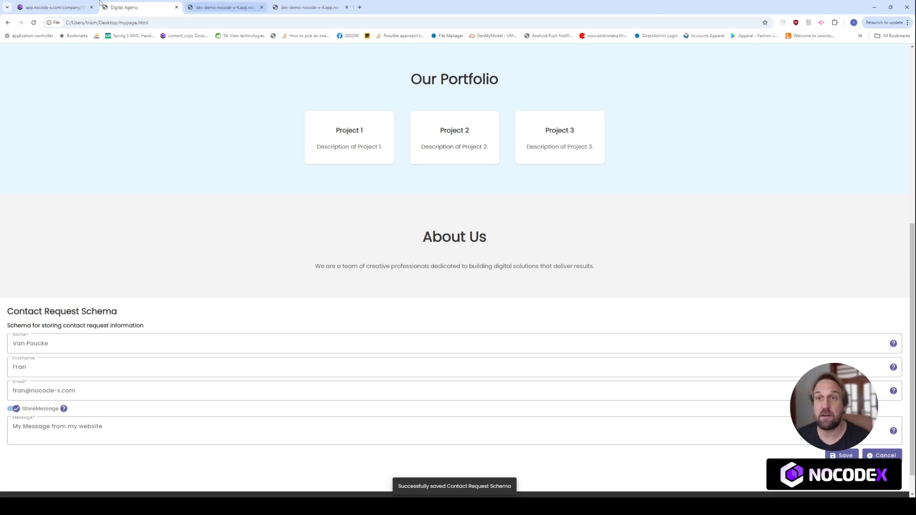
{"action": "left_click", "coordinate": [53, 8]}
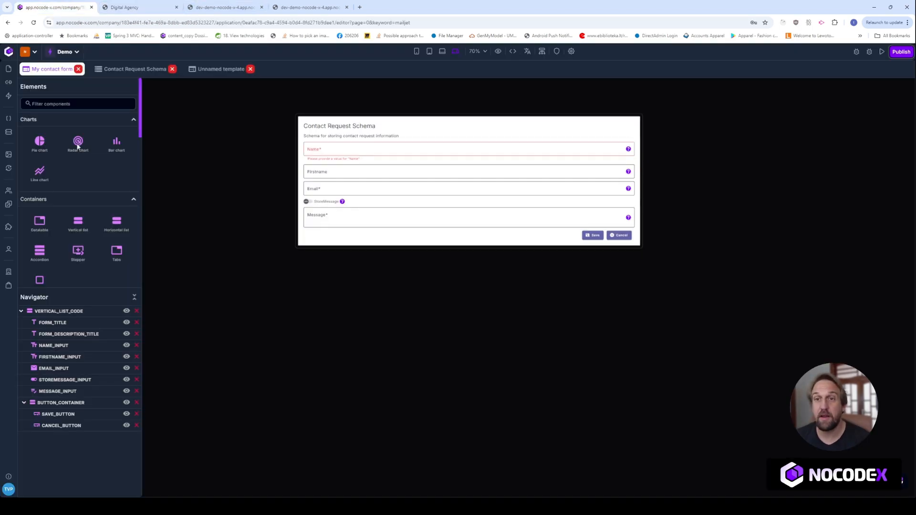
- Open the newest Contact Request Schema record under Data and select its JSON
{"action": "left_click", "coordinate": [10, 133]}
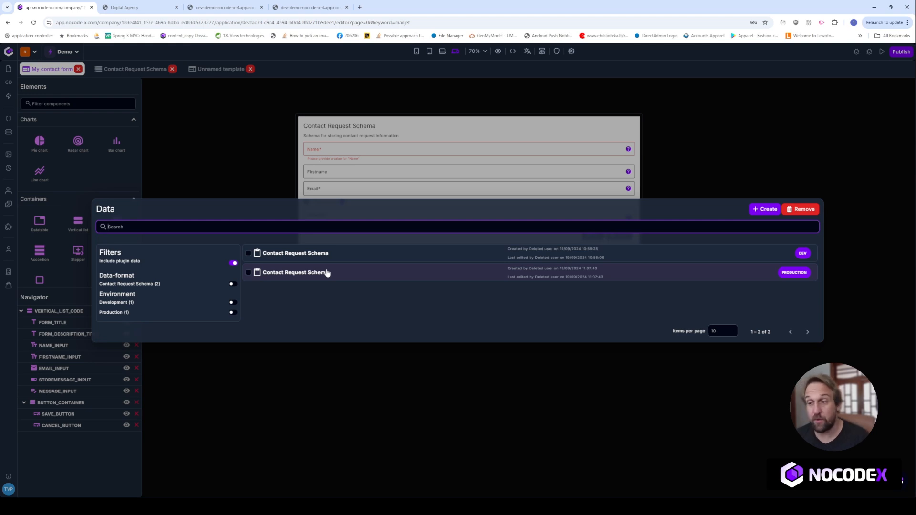
{"action": "left_click", "coordinate": [342, 277]}
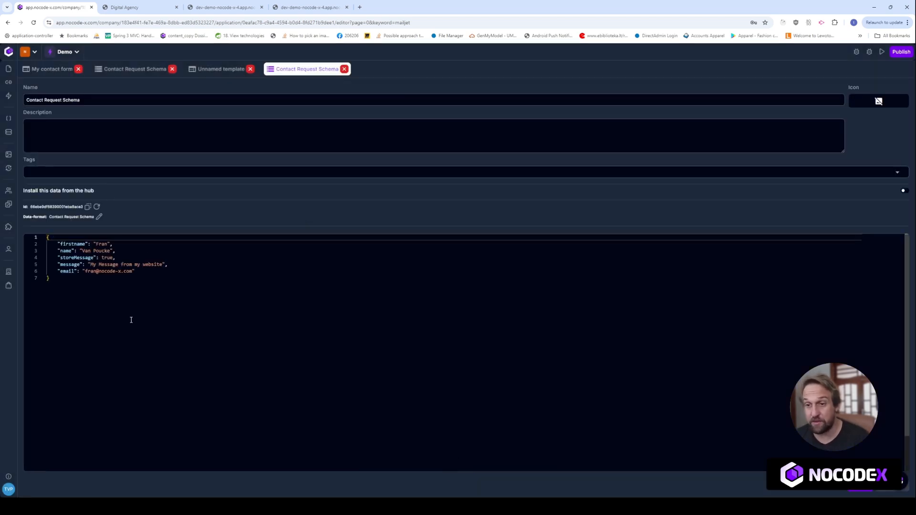
{"action": "left_click_drag", "start_coordinate": [175, 295], "coordinate": [66, 230]}
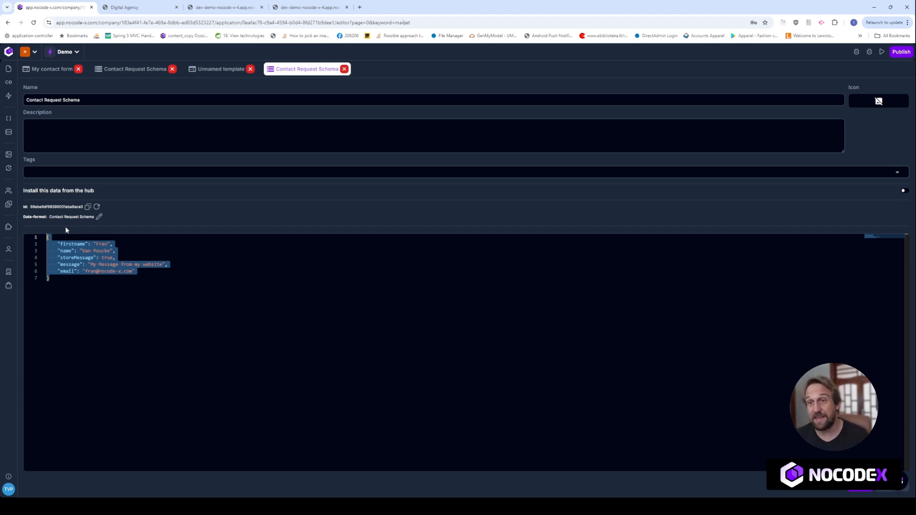
{"action": "left_click", "coordinate": [50, 73]}
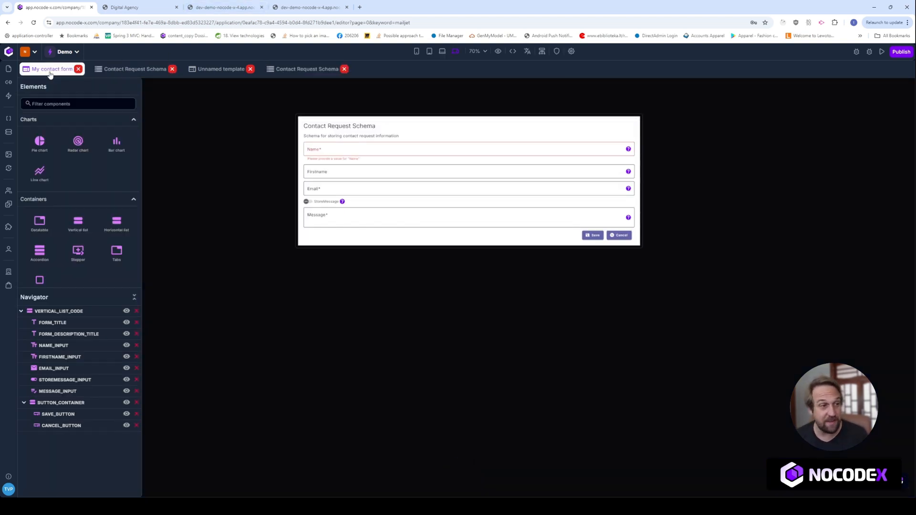